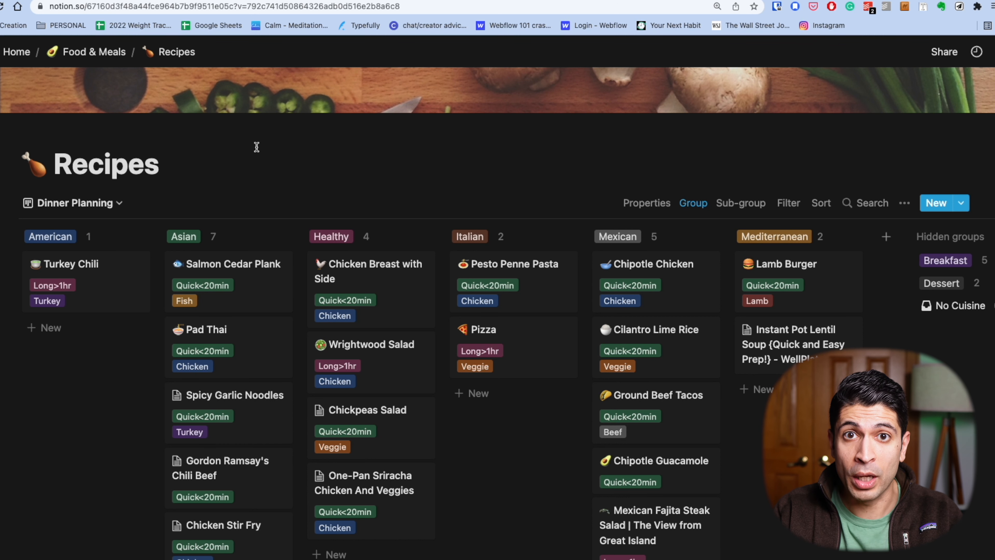
Review the Recipes board and check which properties the Dinner Planning view shows on its cards.
{"action": "scroll", "coordinate": [466, 383], "scroll_direction": "down", "scroll_amount": 2}
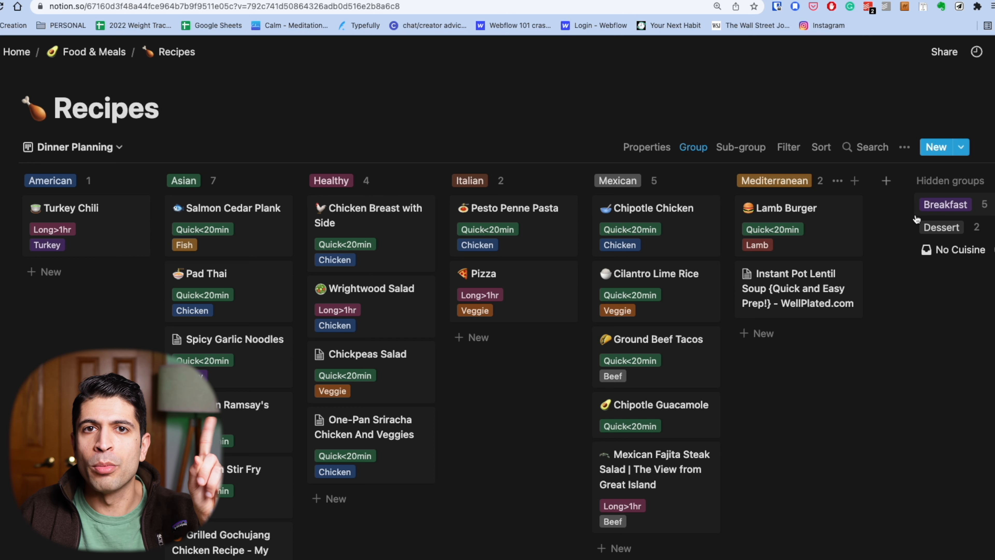
{"action": "scroll", "coordinate": [97, 317], "scroll_direction": "down", "scroll_amount": 1}
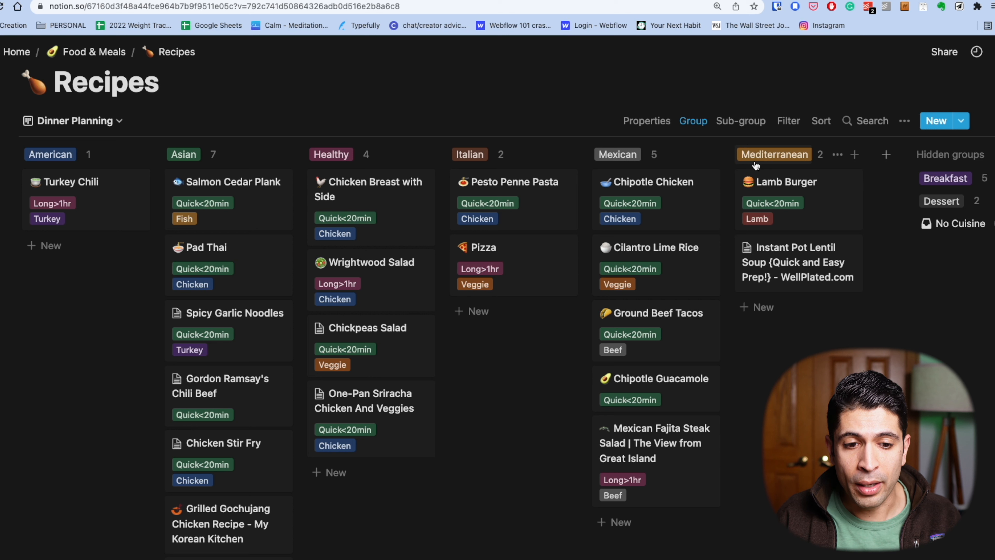
{"action": "scroll", "coordinate": [522, 416], "scroll_direction": "up", "scroll_amount": 1}
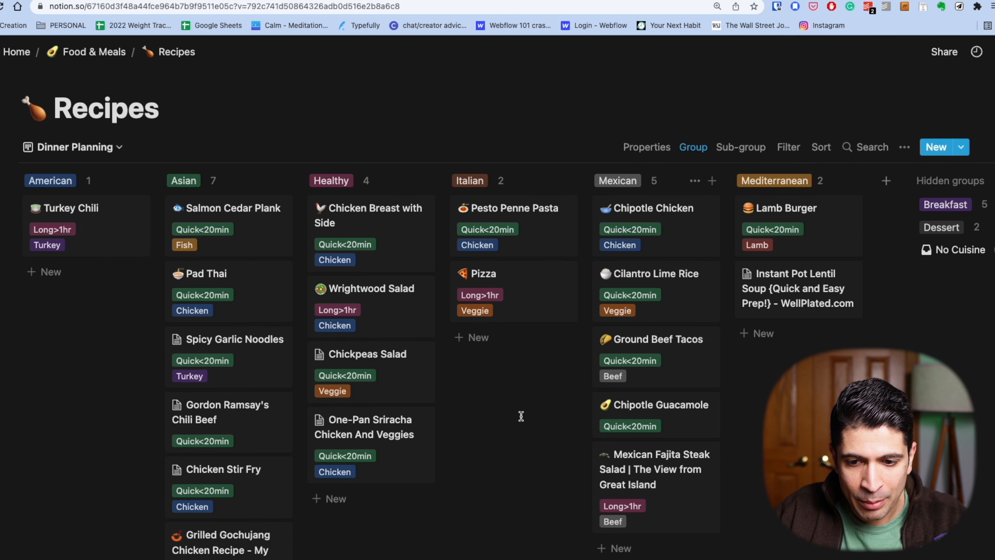
{"action": "left_click", "coordinate": [652, 148]}
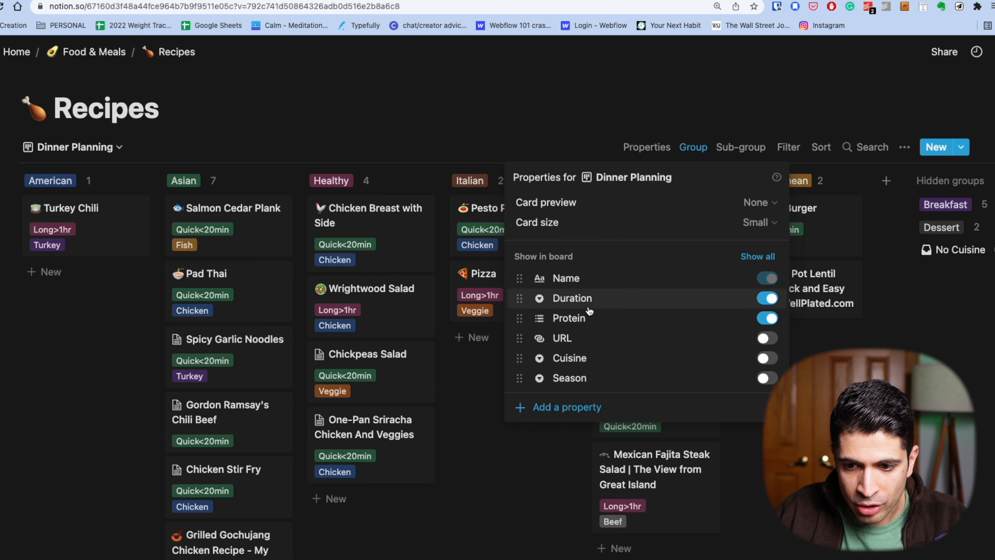
{"action": "left_click", "coordinate": [487, 404]}
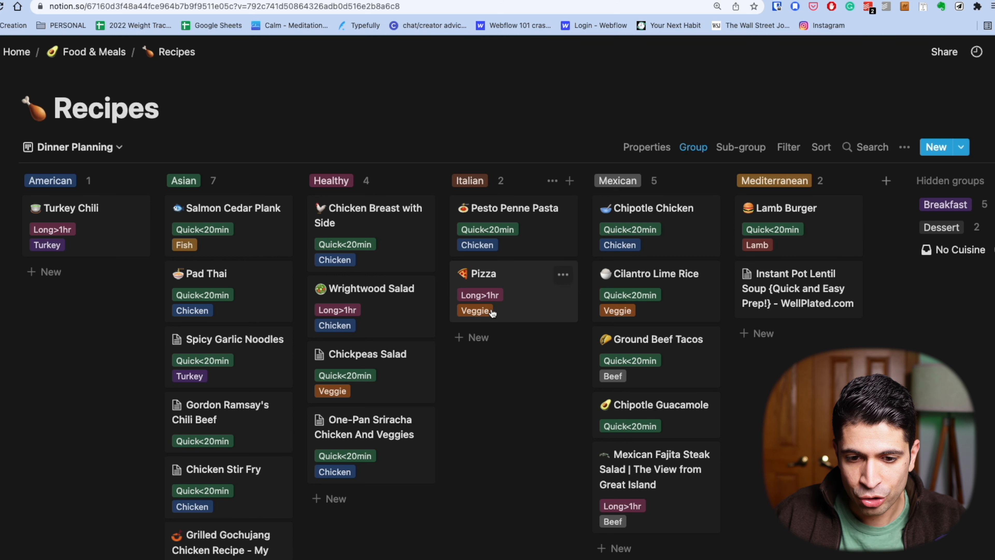
Open the New Recipe Entry template of the Recipes database for editing.
{"action": "scroll", "coordinate": [493, 313], "scroll_direction": "down", "scroll_amount": 1}
{"action": "left_click", "coordinate": [961, 126]}
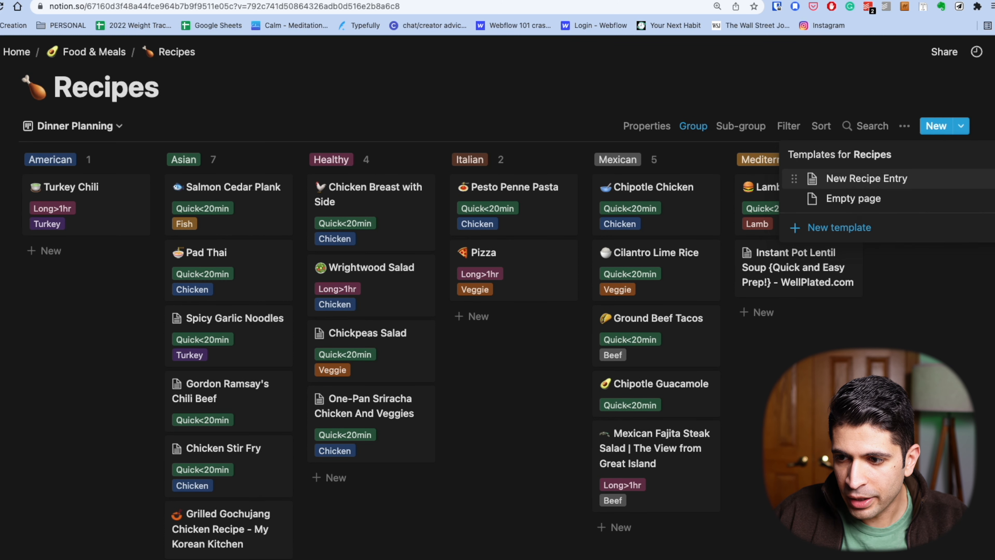
{"action": "left_click", "coordinate": [980, 178]}
{"action": "left_click", "coordinate": [909, 159]}
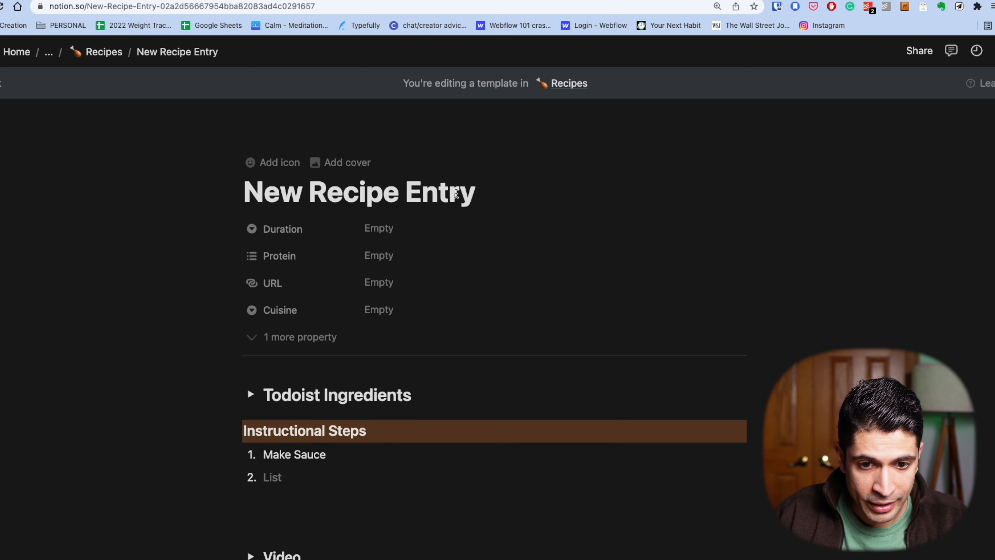
Inspect the available Duration and Protein options and the URL field in the recipe template.
{"action": "scroll", "coordinate": [455, 193], "scroll_direction": "down", "scroll_amount": 1}
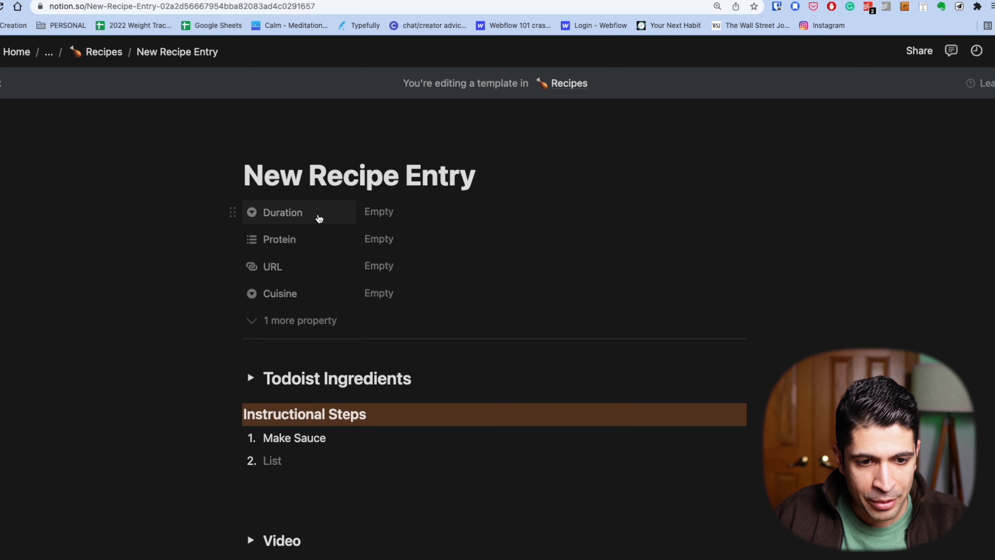
{"action": "left_click", "coordinate": [391, 215]}
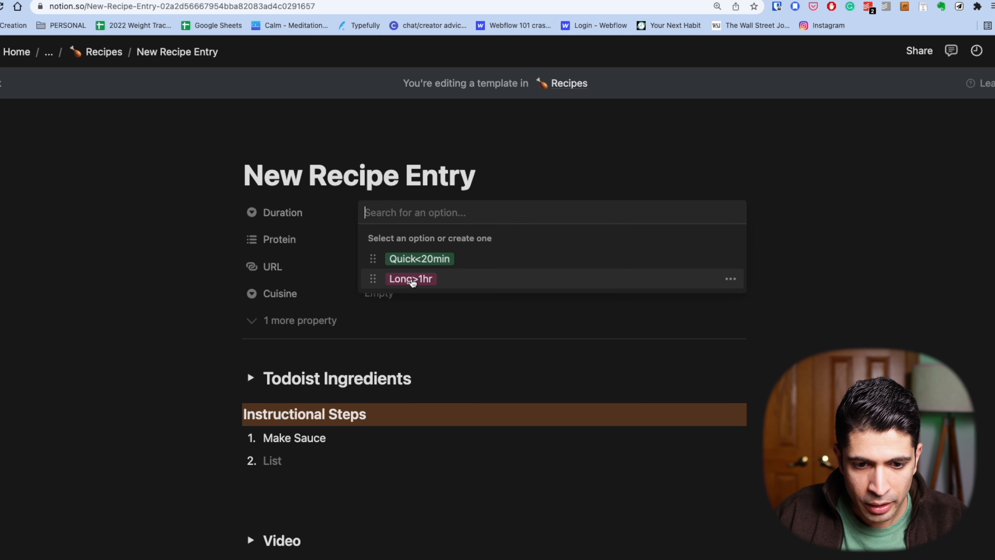
{"action": "left_click", "coordinate": [217, 234]}
{"action": "left_click", "coordinate": [378, 239]}
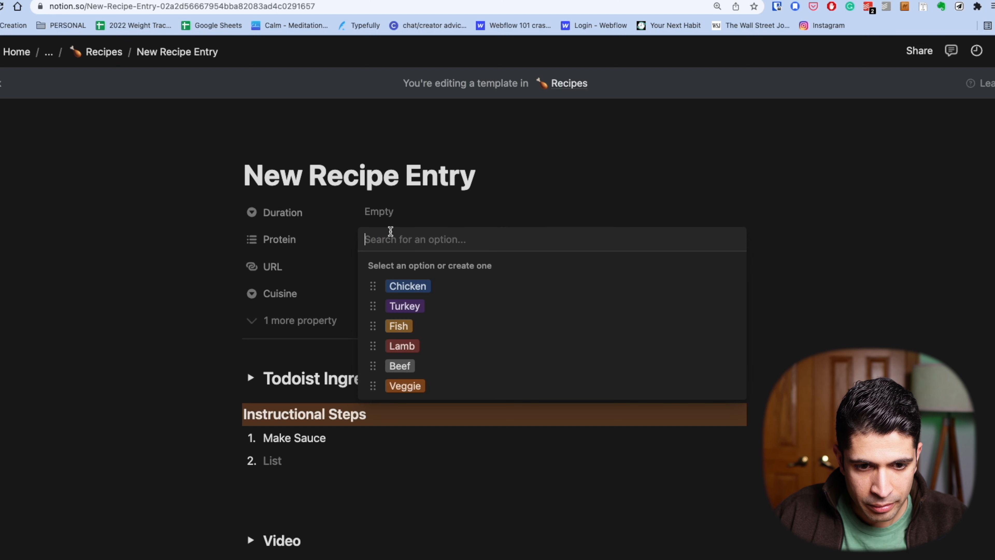
{"action": "left_click", "coordinate": [204, 260]}
{"action": "left_click", "coordinate": [394, 270]}
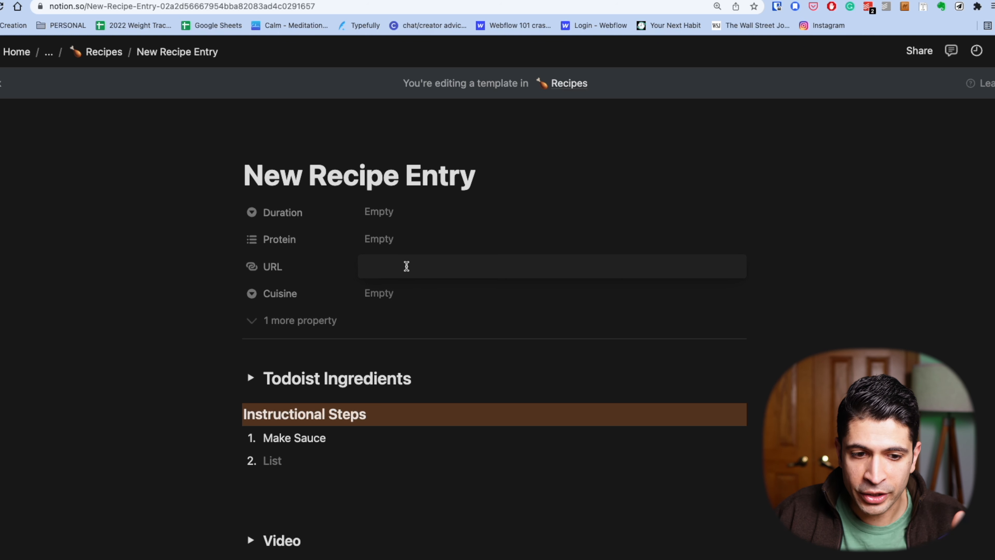
Inspect the Cuisine options, reveal the template's hidden Season property and check its options.
{"action": "left_click", "coordinate": [392, 291]}
{"action": "left_click", "coordinate": [392, 292]}
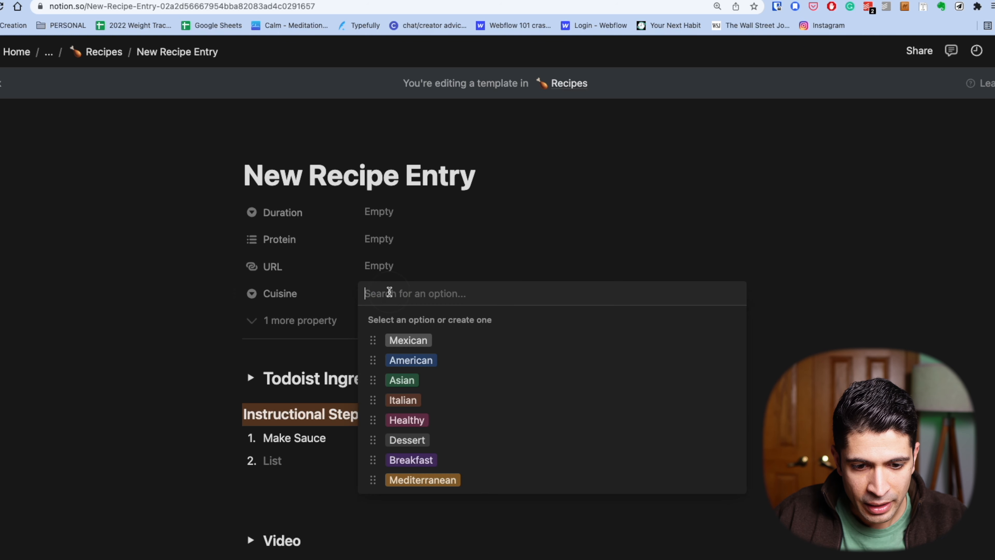
{"action": "left_click", "coordinate": [202, 322]}
{"action": "left_click", "coordinate": [307, 320]}
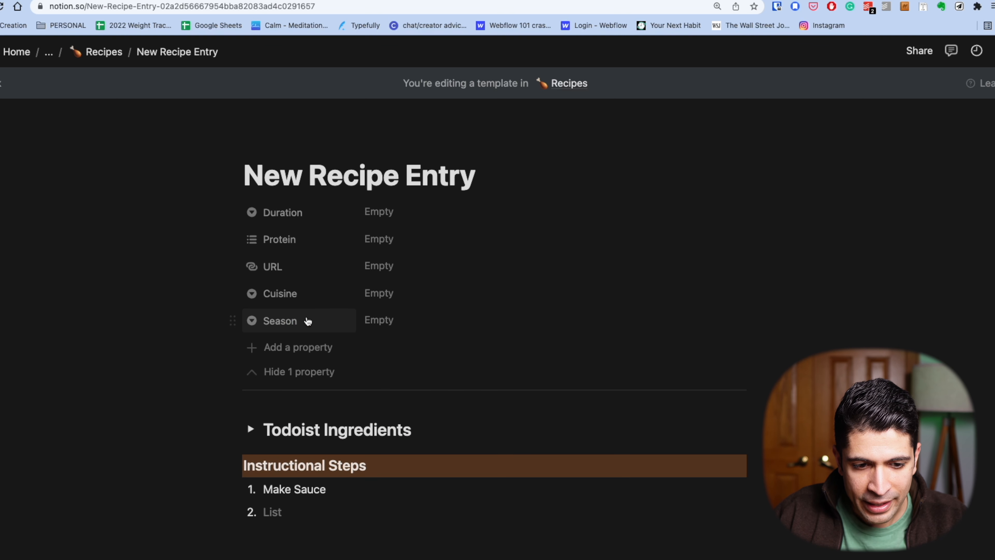
{"action": "left_click", "coordinate": [369, 319]}
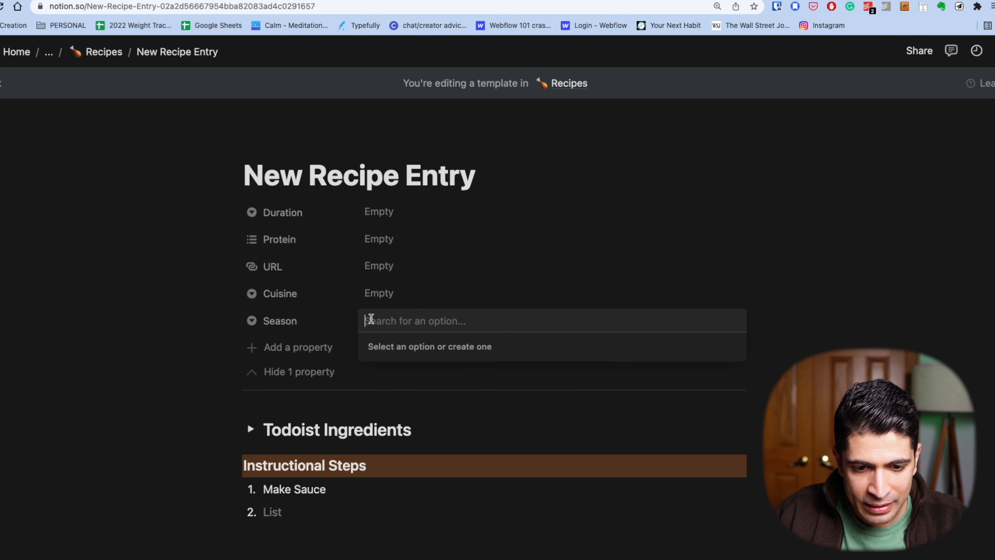
{"action": "left_click", "coordinate": [212, 316]}
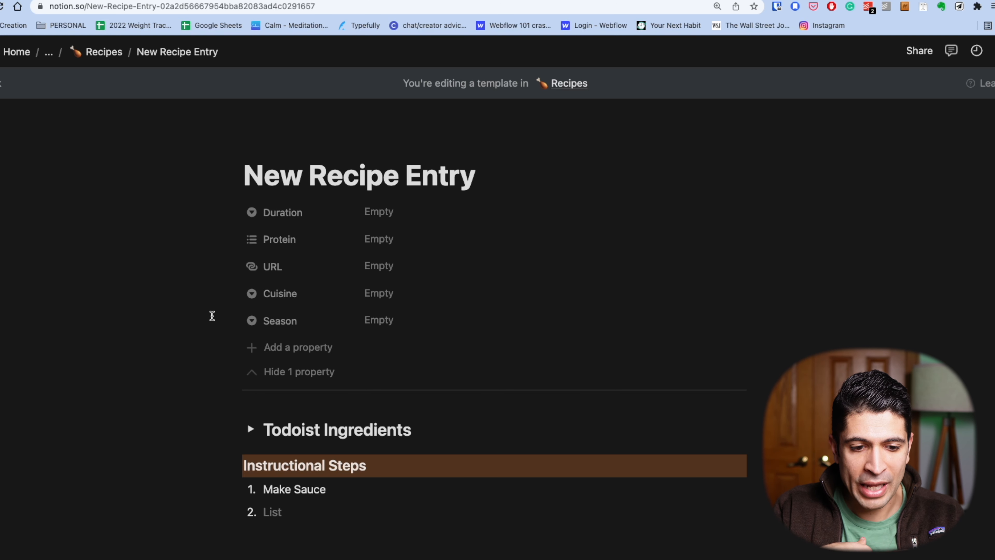
Expand the Todoist Ingredients section, examine the embedded Notion Meals task list, and collapse the section.
{"action": "scroll", "coordinate": [212, 316], "scroll_direction": "down", "scroll_amount": 3}
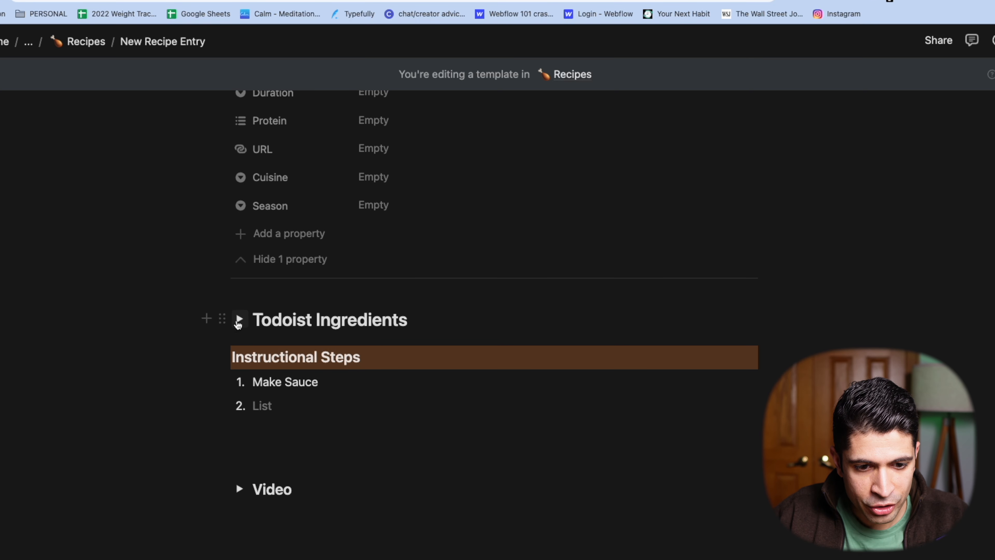
{"action": "left_click", "coordinate": [237, 322]}
{"action": "scroll", "coordinate": [244, 319], "scroll_direction": "down", "scroll_amount": 4}
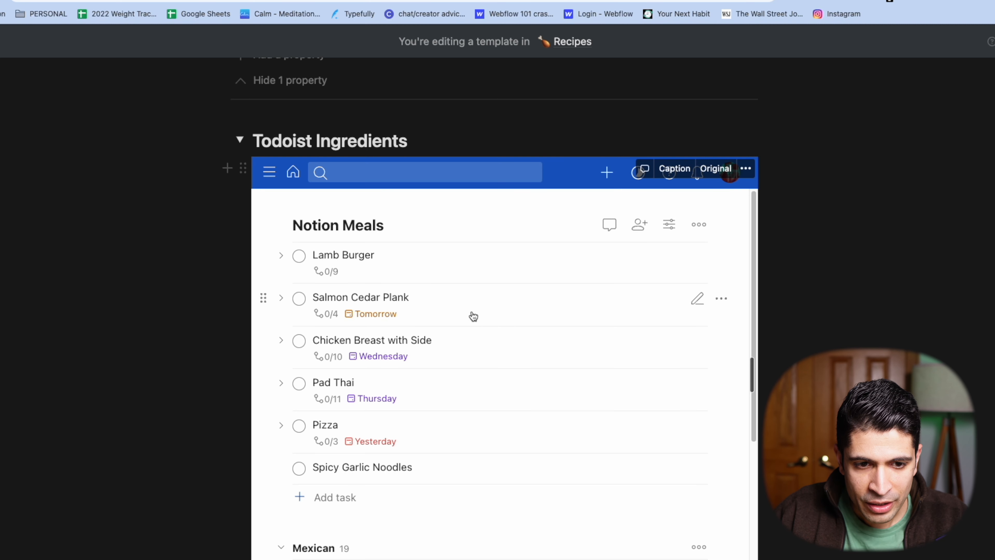
{"action": "scroll", "coordinate": [474, 316], "scroll_direction": "down", "scroll_amount": 1}
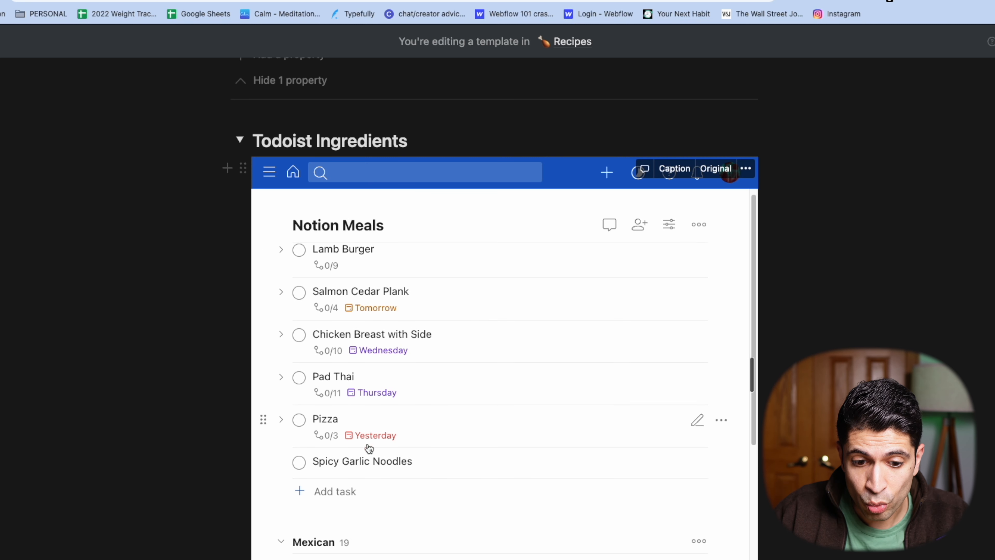
{"action": "scroll", "coordinate": [357, 456], "scroll_direction": "down", "scroll_amount": 3}
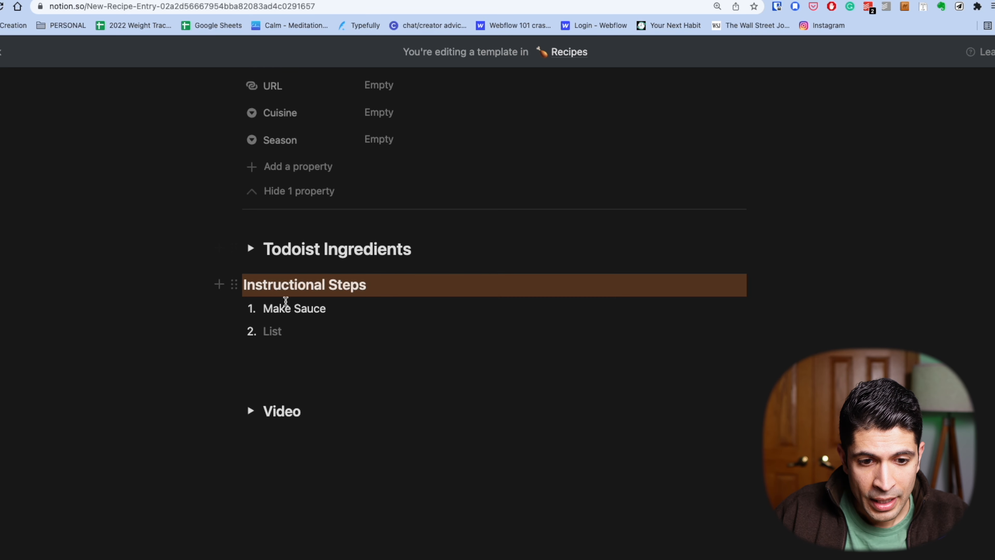
Examine the Instructional Steps list and the contents of the Video section in the template.
{"action": "left_click", "coordinate": [278, 333]}
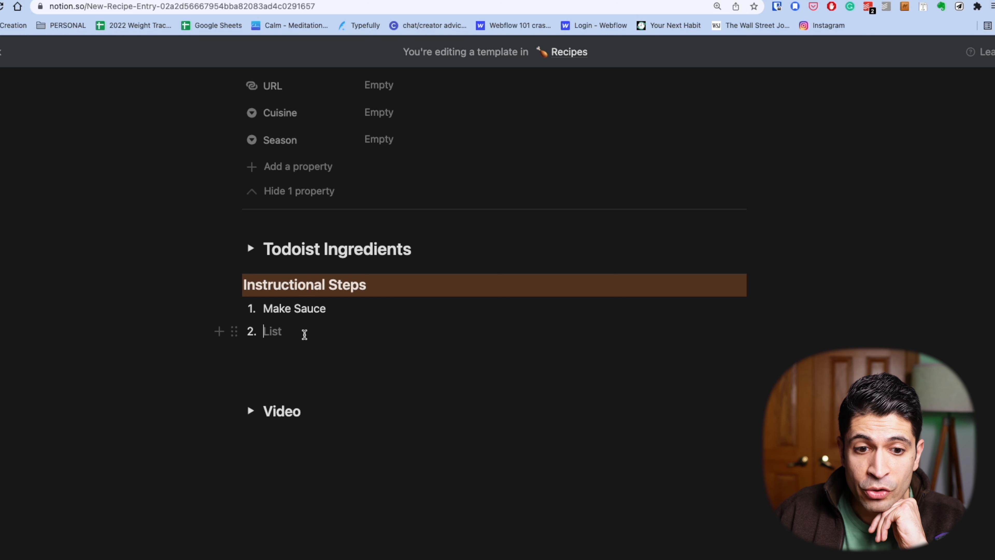
{"action": "left_click", "coordinate": [961, 8]}
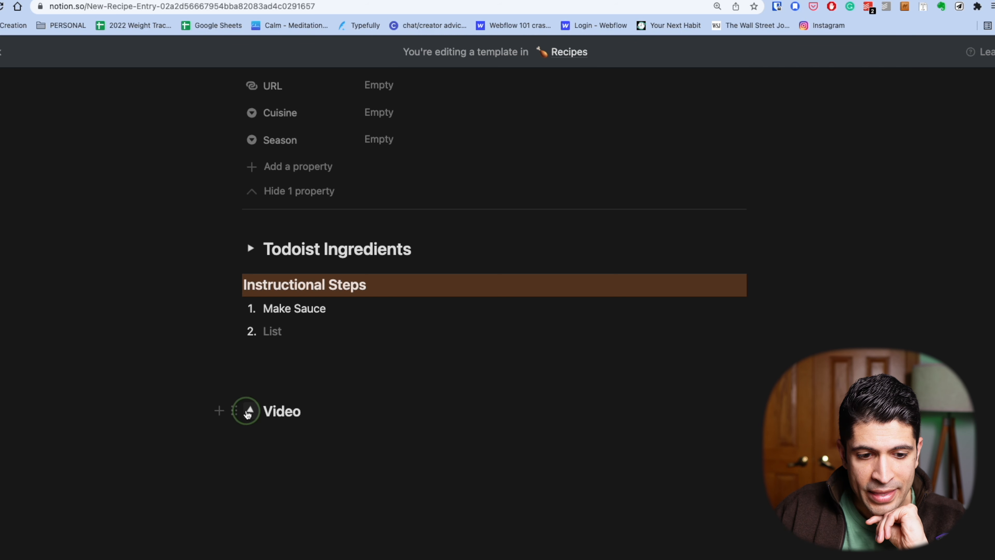
{"action": "left_click", "coordinate": [250, 410]}
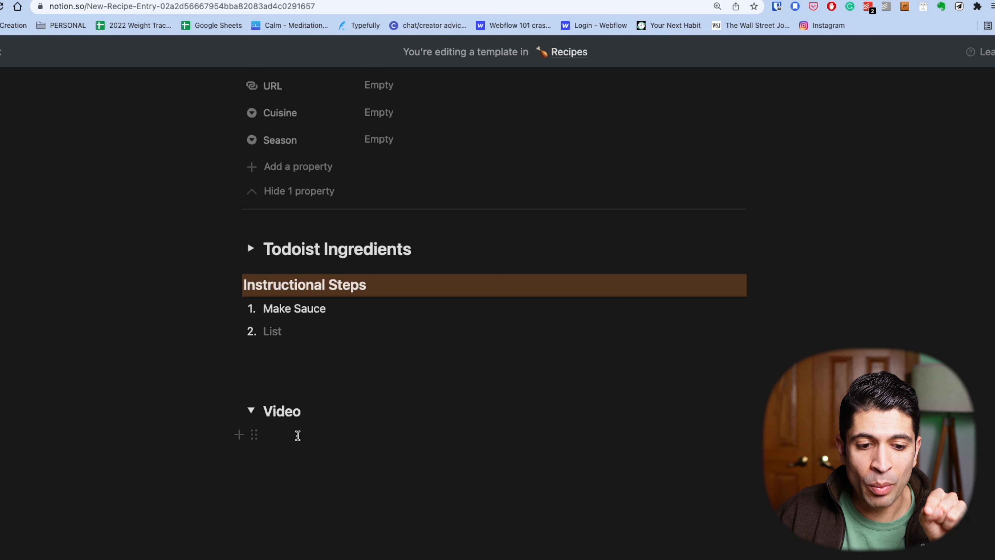
{"action": "left_click", "coordinate": [250, 412]}
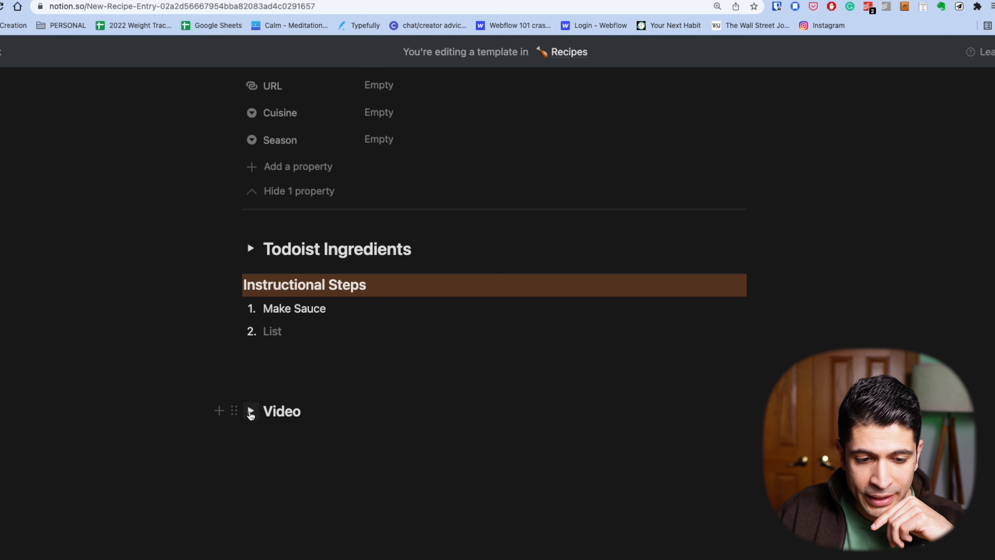
{"action": "left_click", "coordinate": [251, 412]}
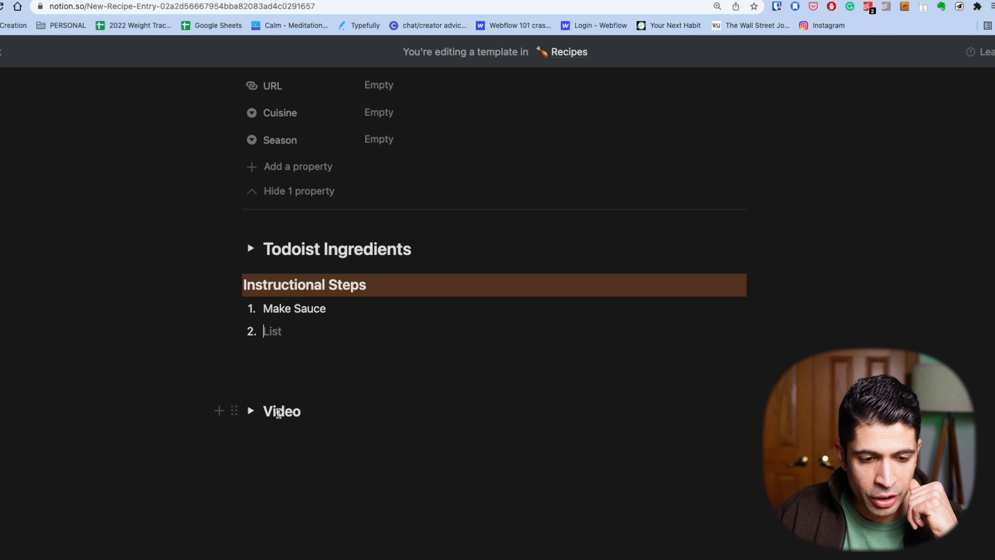
{"action": "left_click", "coordinate": [251, 411]}
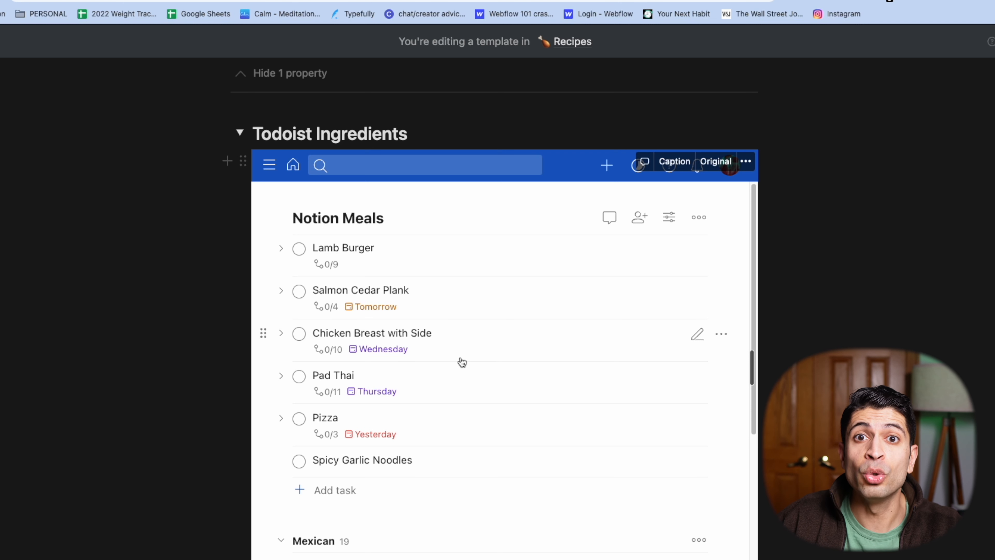
Collapse the Todoist Ingredients section and add a checkbox item "Rice" on the line below it.
{"action": "left_click", "coordinate": [240, 132]}
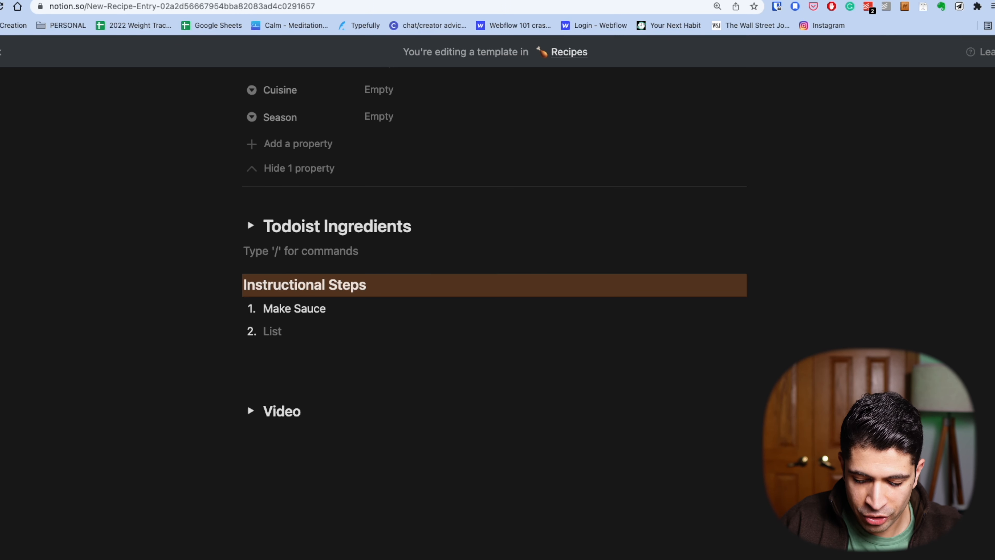
{"action": "type", "text": "[]Rice"}
{"action": "key", "text": "Return"}
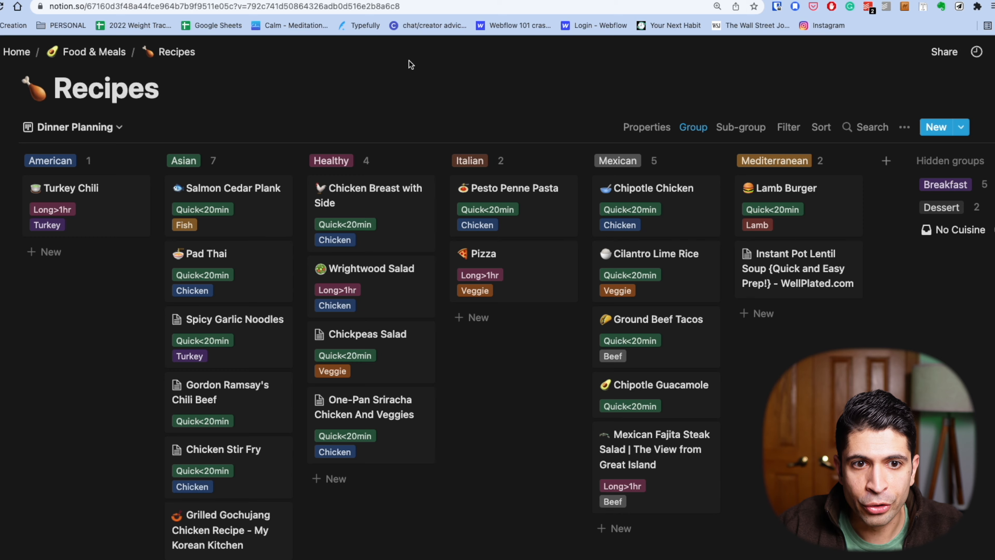
Switch to Automate.io and log in to the existing account to reach its dashboard.
{"action": "left_click", "coordinate": [357, 0]}
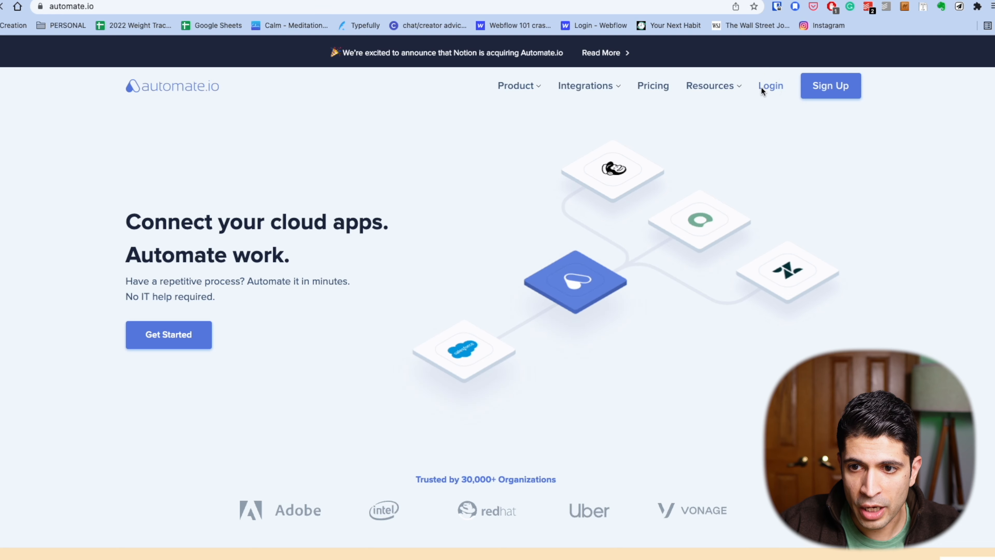
{"action": "left_click", "coordinate": [762, 90]}
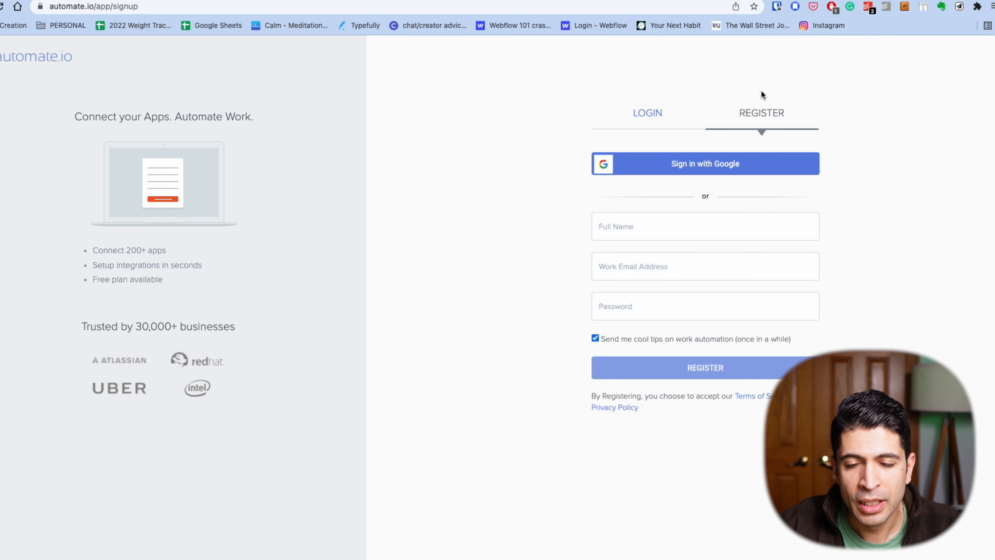
{"action": "left_click", "coordinate": [646, 117]}
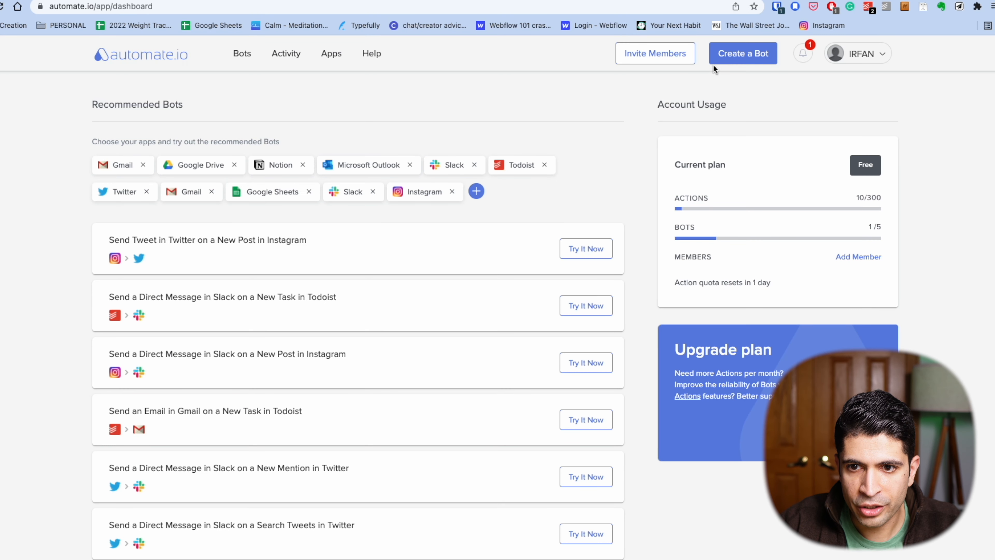
Create a bot with Notion as the trigger app, New Database Item as the event and Recipes as the database.
{"action": "left_click", "coordinate": [730, 61]}
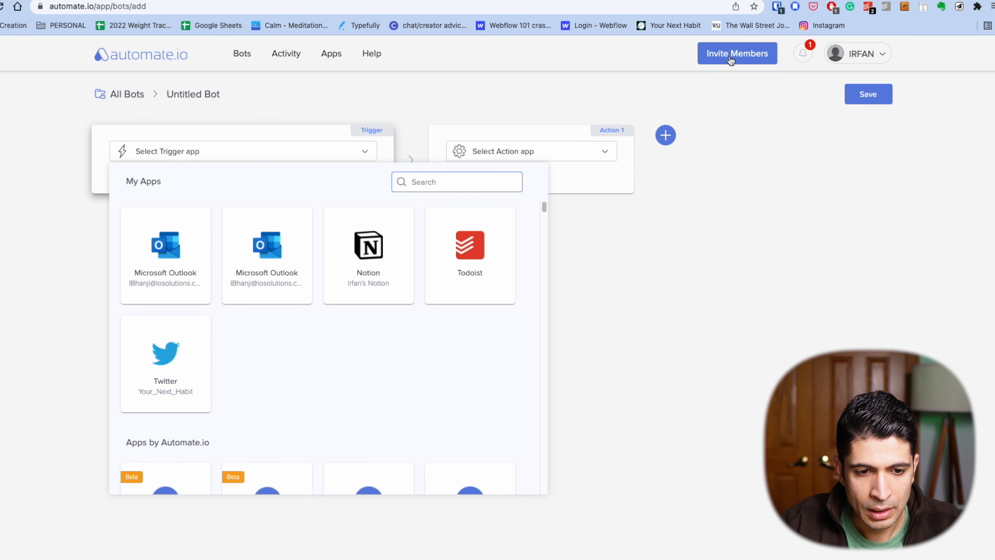
{"action": "left_click", "coordinate": [366, 252]}
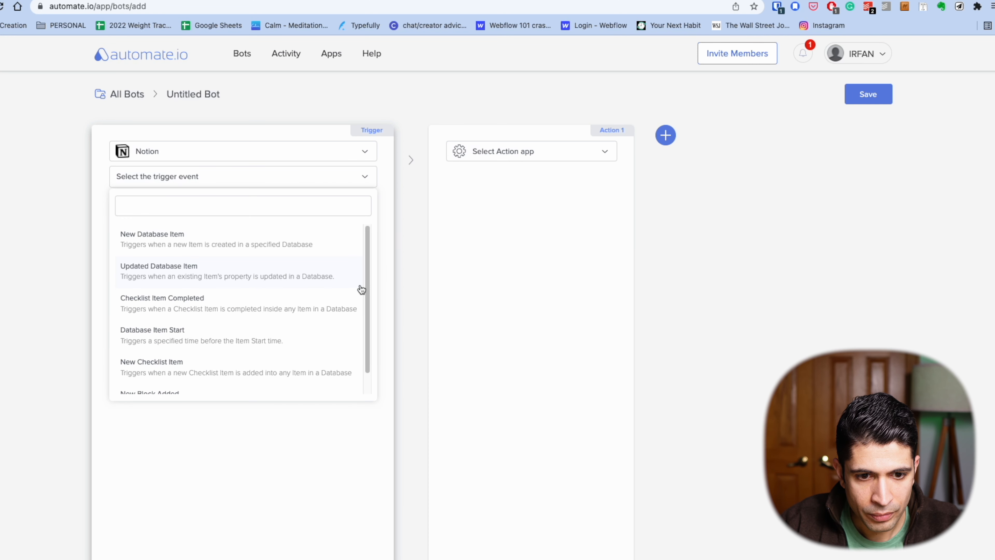
{"action": "left_click", "coordinate": [163, 245]}
{"action": "left_click", "coordinate": [146, 267]}
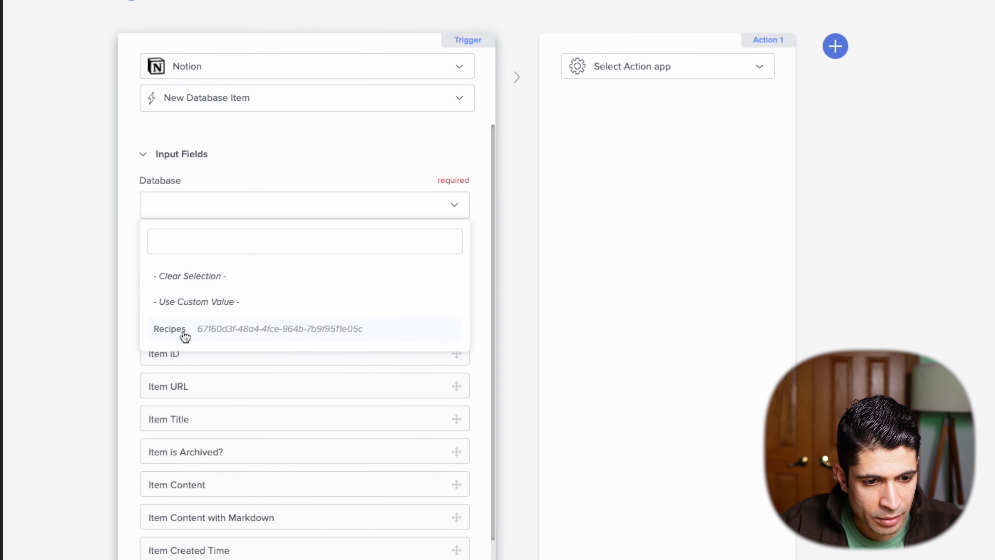
{"action": "left_click", "coordinate": [223, 335]}
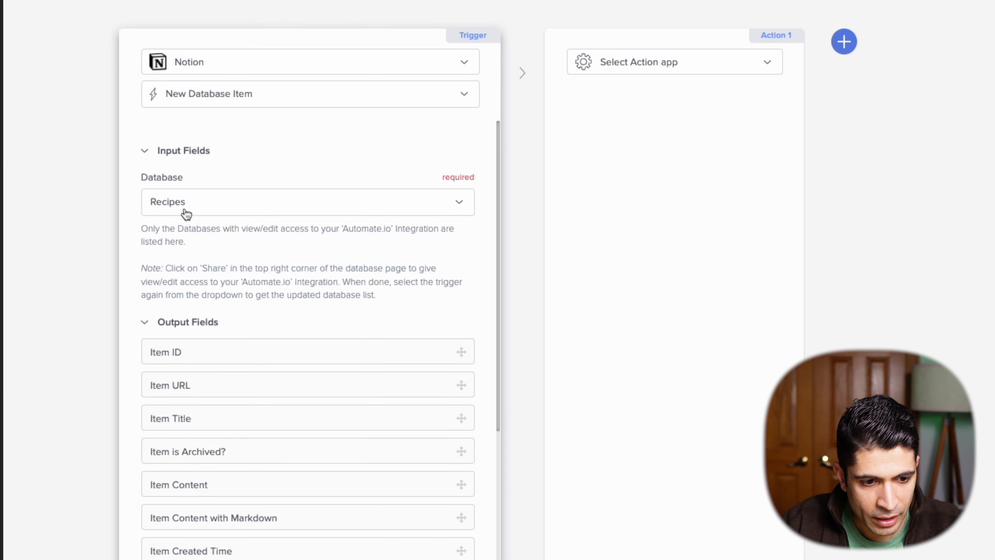
{"action": "scroll", "coordinate": [166, 296], "scroll_direction": "up", "scroll_amount": 2}
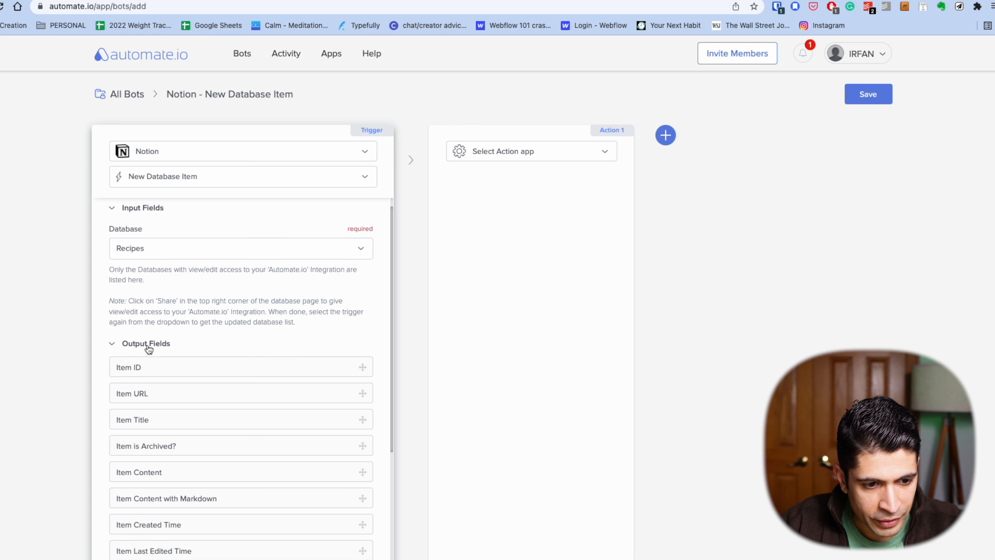
Collapse the trigger's output fields and set the bot's first action to Todoist with Add a Task.
{"action": "left_click", "coordinate": [114, 345]}
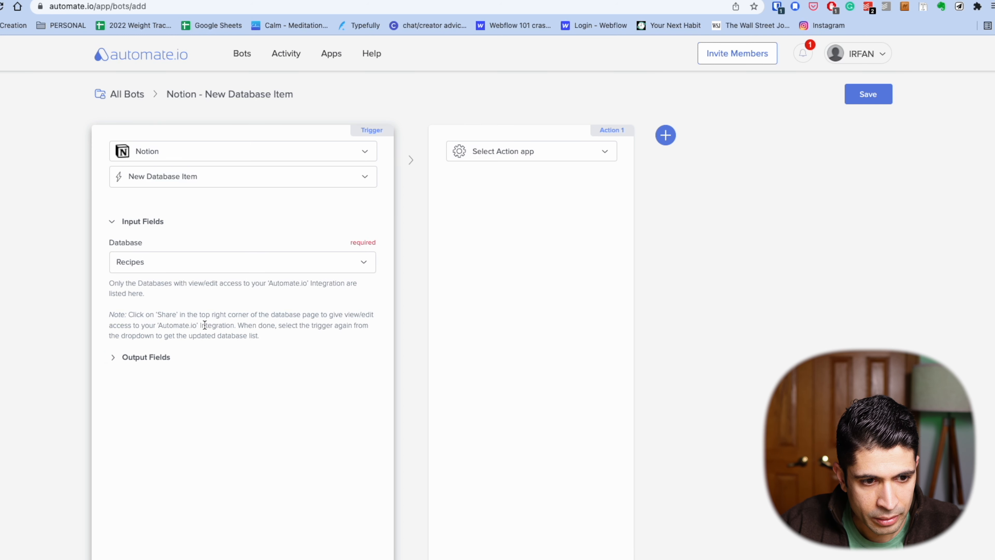
{"action": "left_click", "coordinate": [532, 151]}
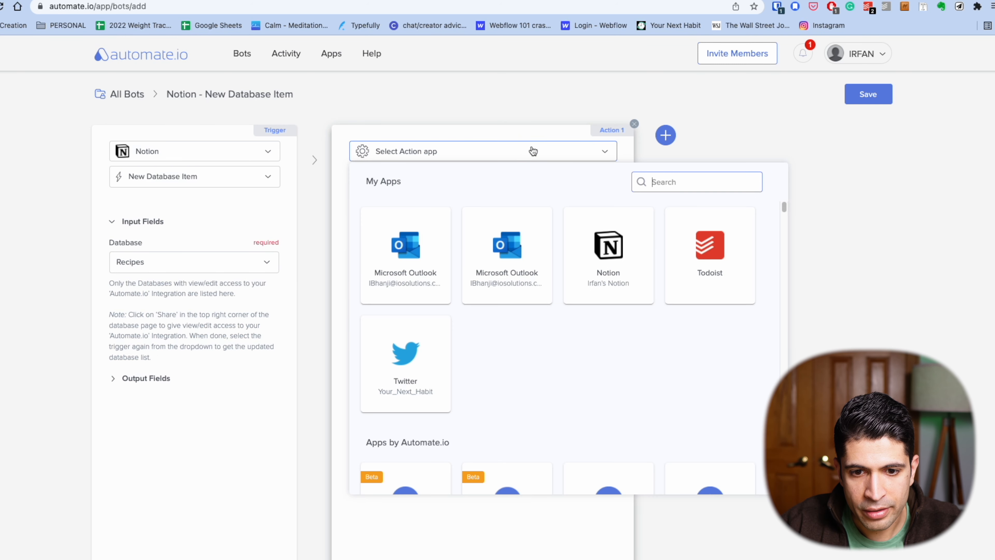
{"action": "left_click", "coordinate": [728, 250]}
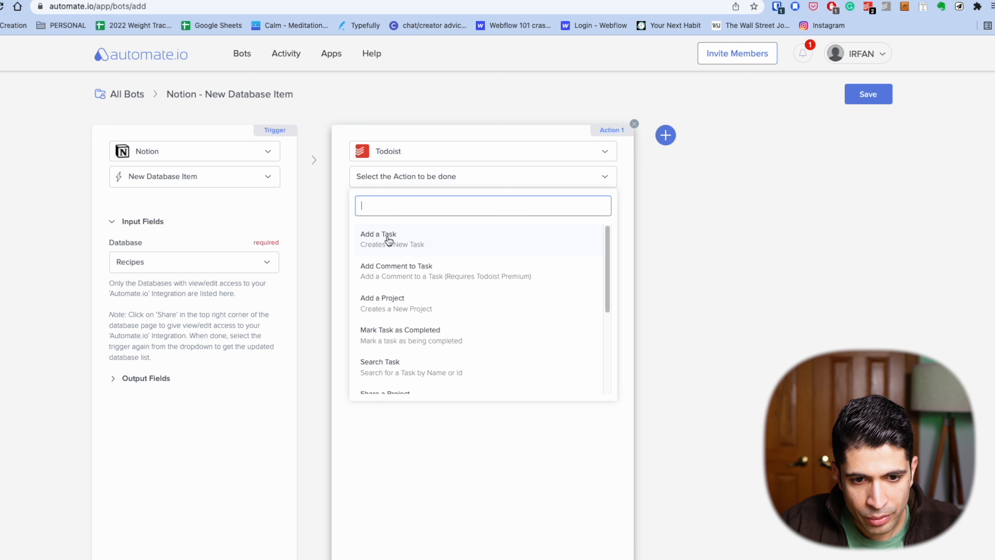
{"action": "left_click", "coordinate": [416, 181]}
{"action": "left_click", "coordinate": [415, 180]}
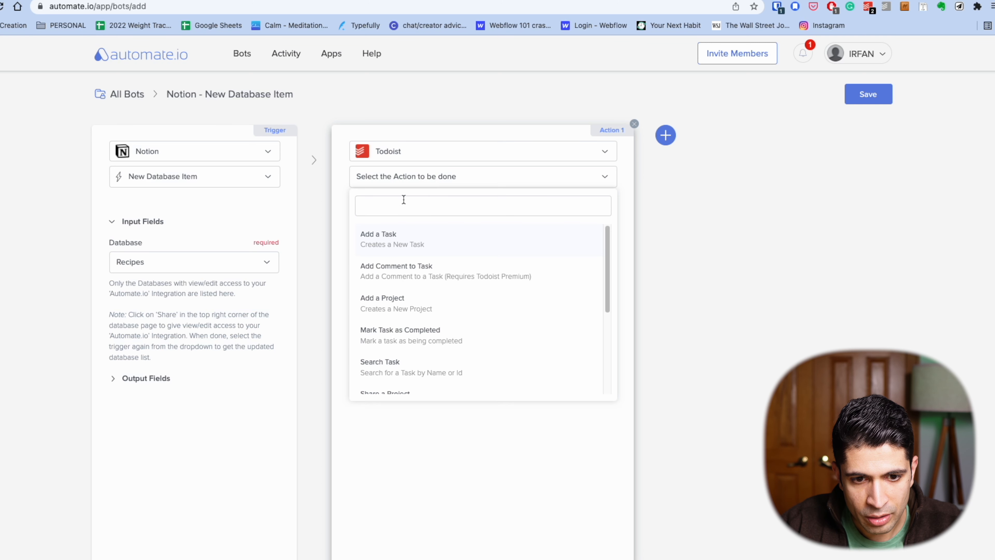
{"action": "left_click", "coordinate": [405, 247]}
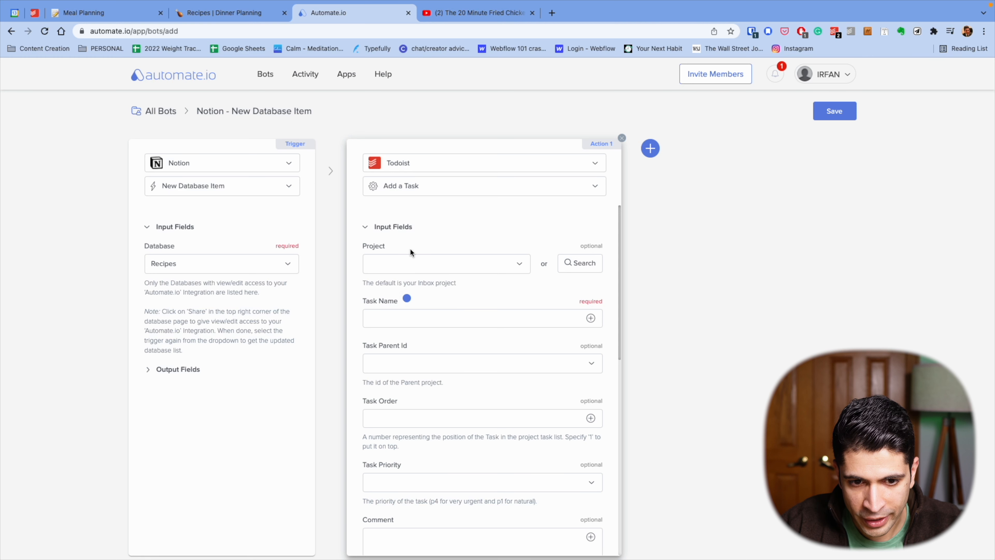
Switch to Todoist and add a project named "Notion Meals Sample" below the Lists project.
{"action": "left_click", "coordinate": [34, 13]}
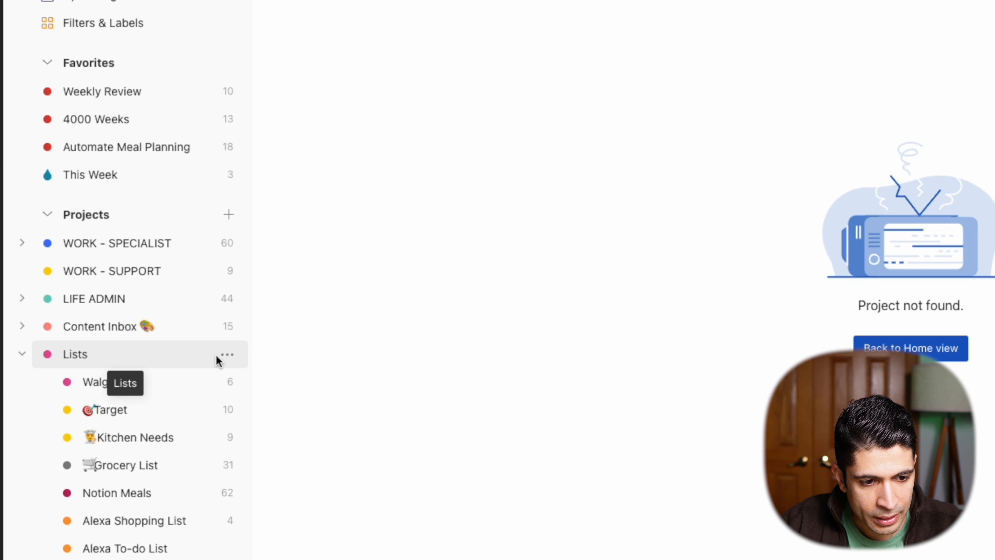
{"action": "left_click", "coordinate": [227, 354]}
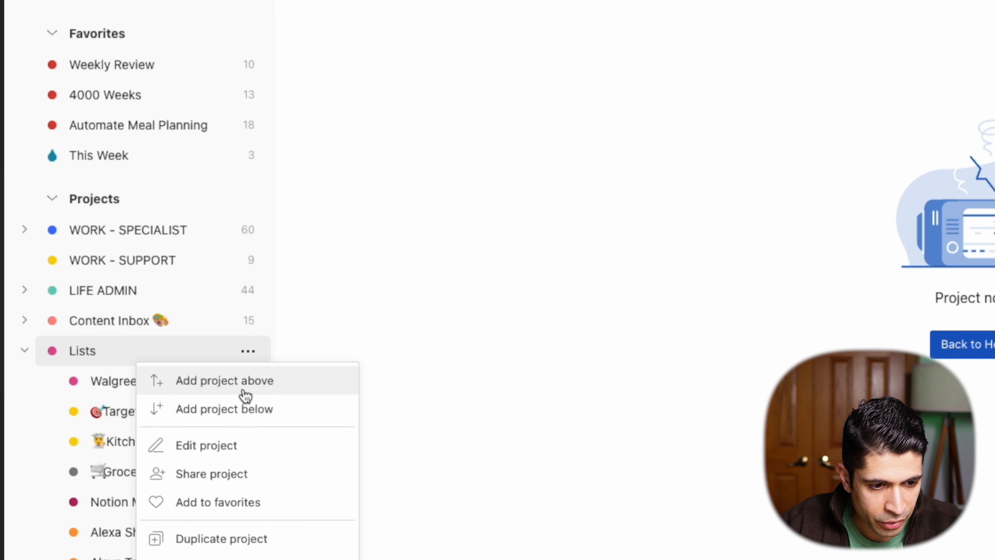
{"action": "left_click", "coordinate": [238, 410]}
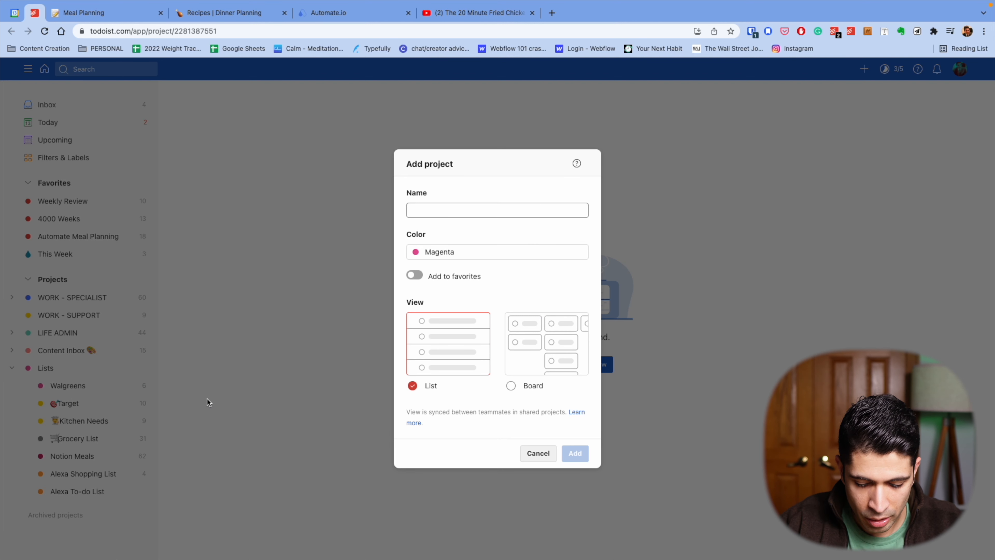
{"action": "type", "text": "Notion Meals Sample"}
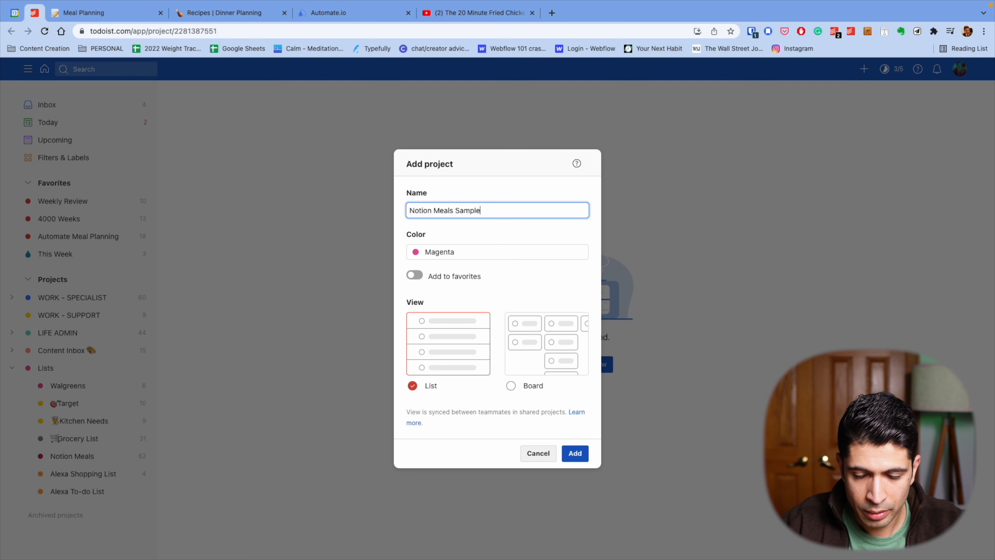
{"action": "left_click", "coordinate": [574, 453]}
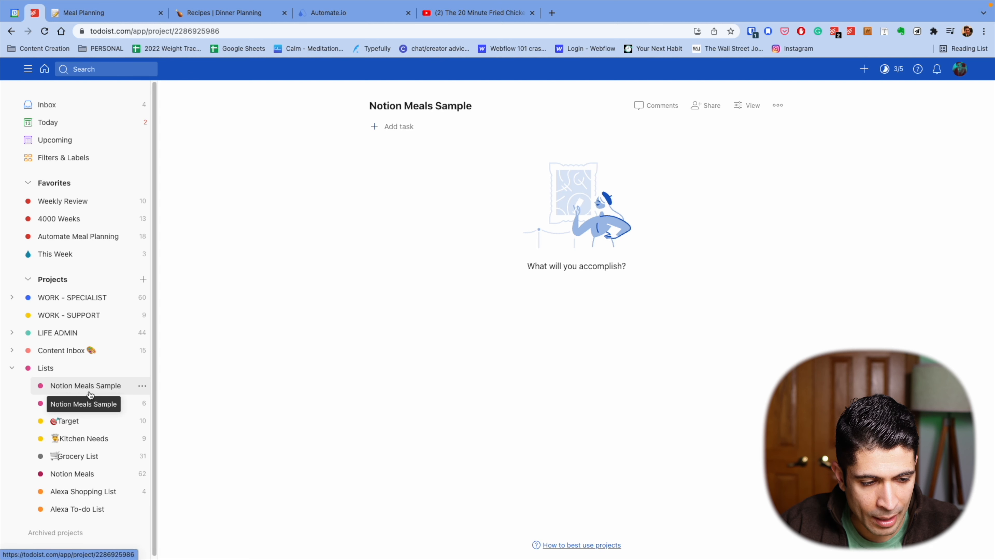
Return to Automate.io and set the Todoist action's project to Notion Meals Sample.
{"action": "left_click", "coordinate": [343, 13]}
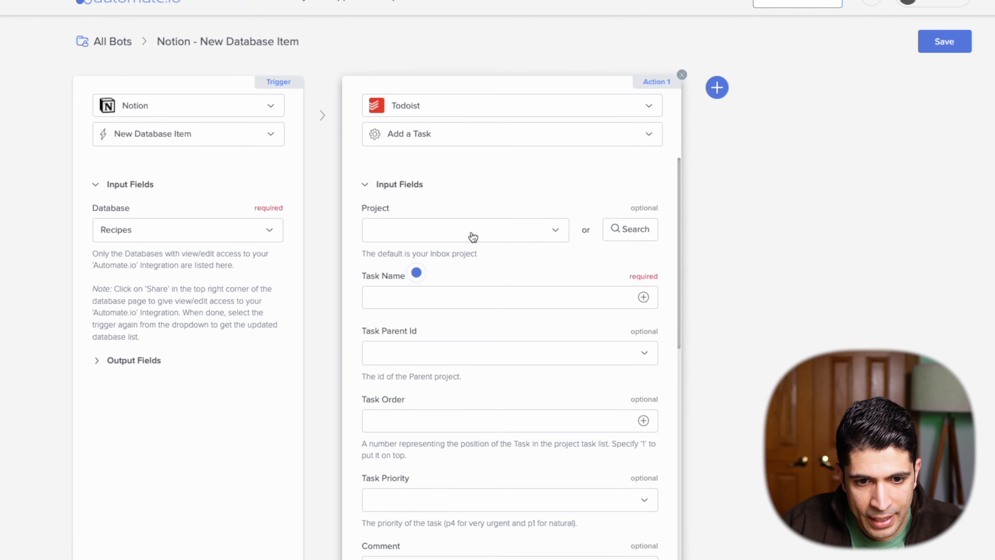
{"action": "left_click", "coordinate": [473, 237]}
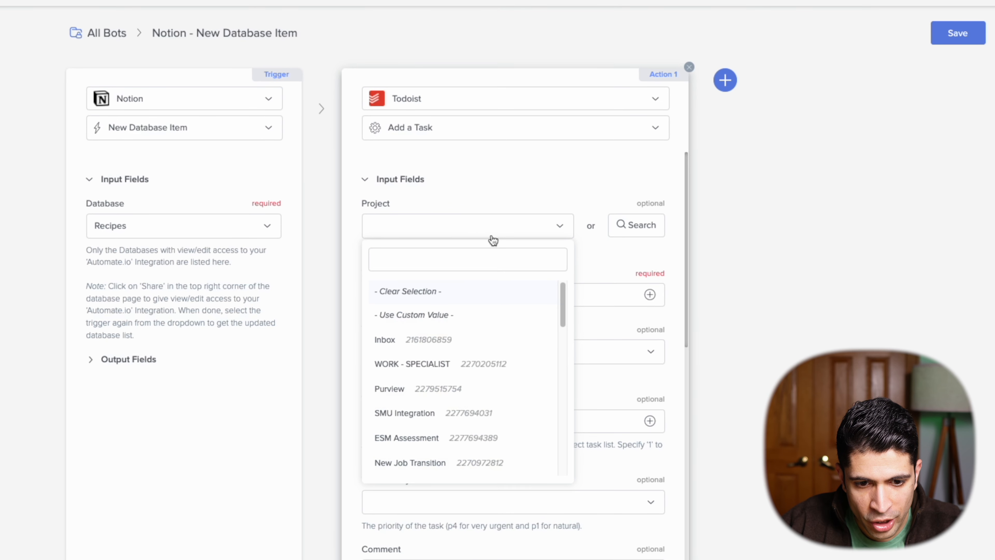
{"action": "left_click_drag", "start_coordinate": [563, 297], "coordinate": [564, 412]}
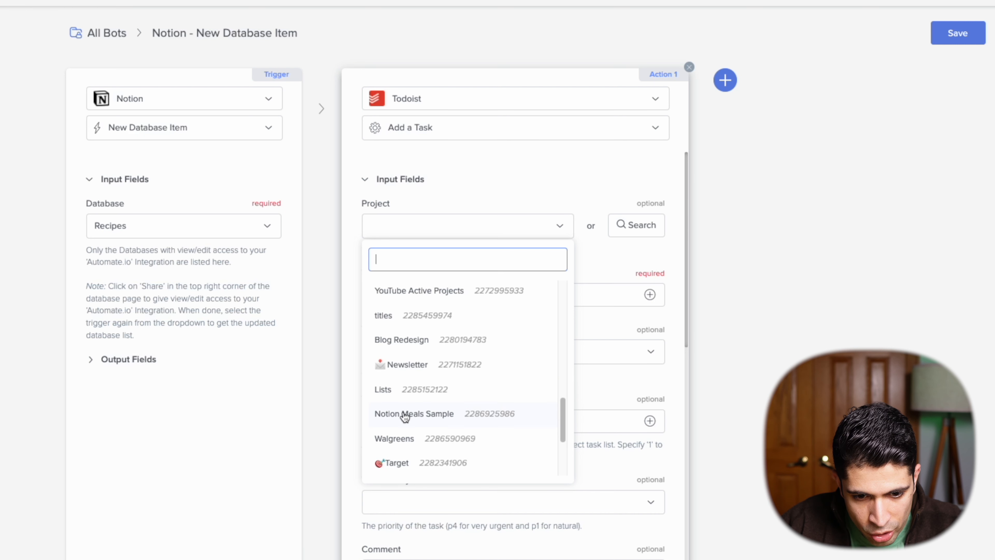
{"action": "left_click", "coordinate": [430, 416]}
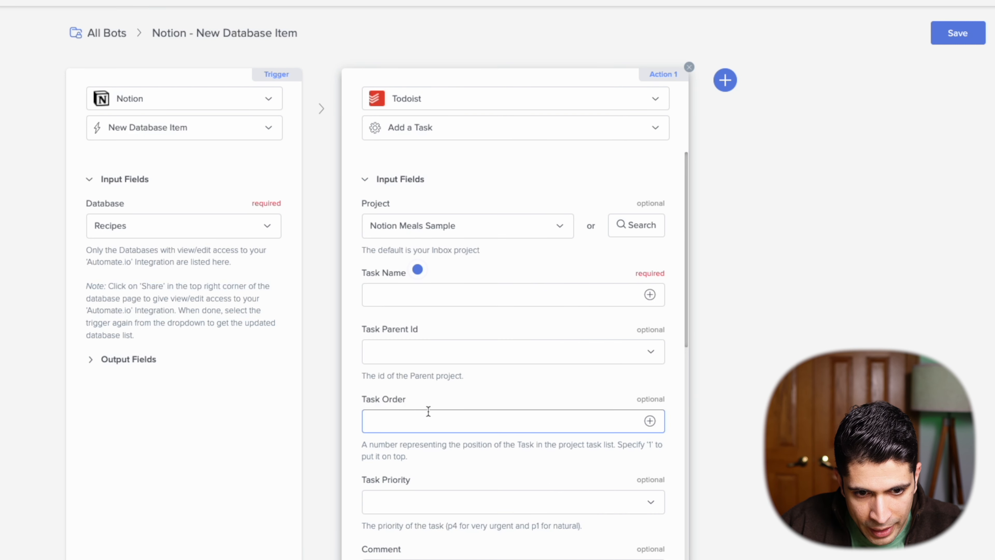
Map the Notion trigger's Item Title to the Task Name of the Todoist action and save the bot.
{"action": "left_click", "coordinate": [425, 294]}
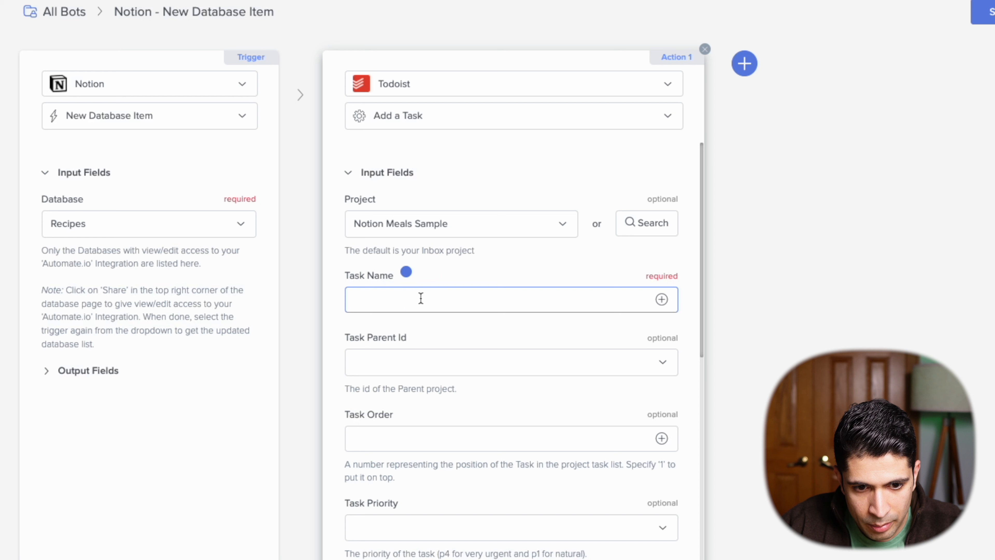
{"action": "left_click", "coordinate": [662, 300]}
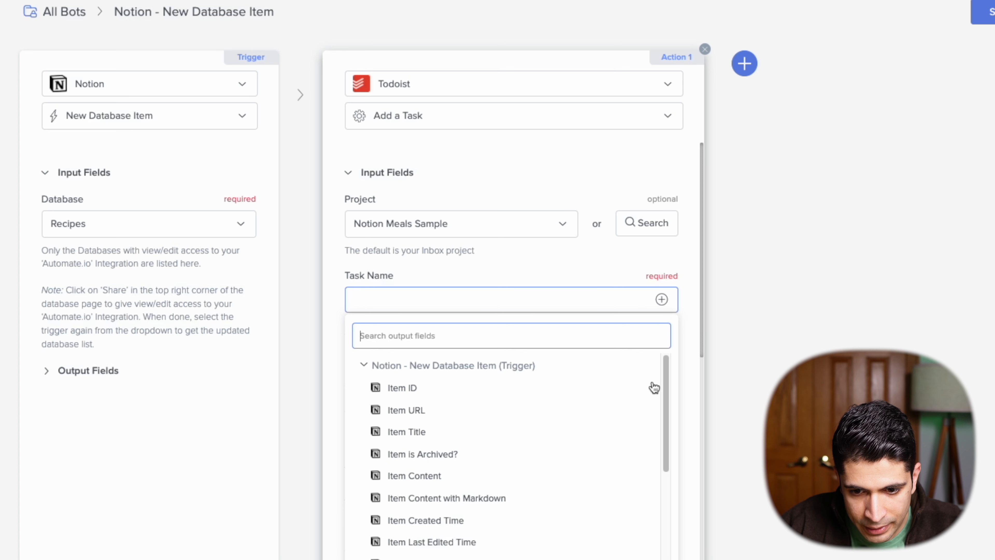
{"action": "left_click", "coordinate": [411, 435]}
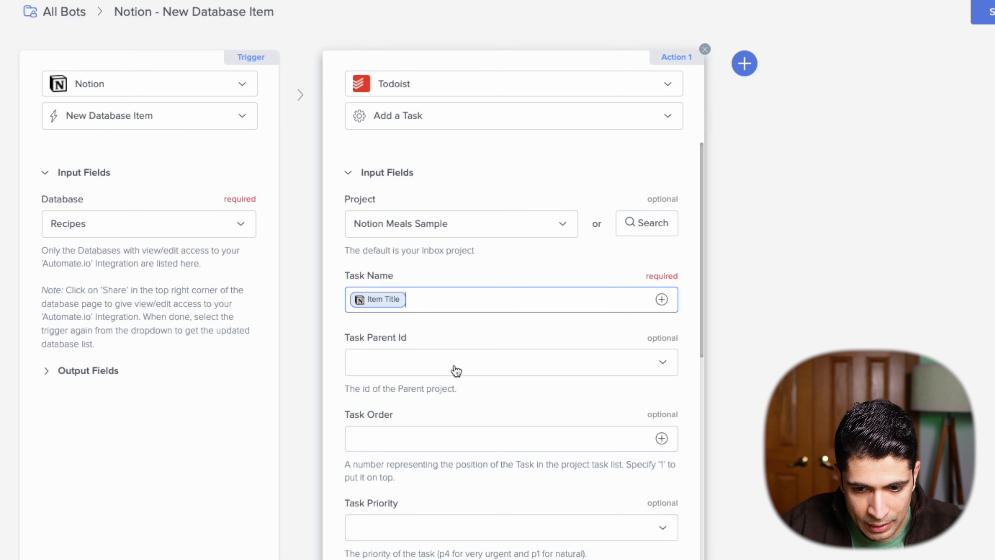
{"action": "scroll", "coordinate": [442, 204], "scroll_direction": "down", "scroll_amount": 10}
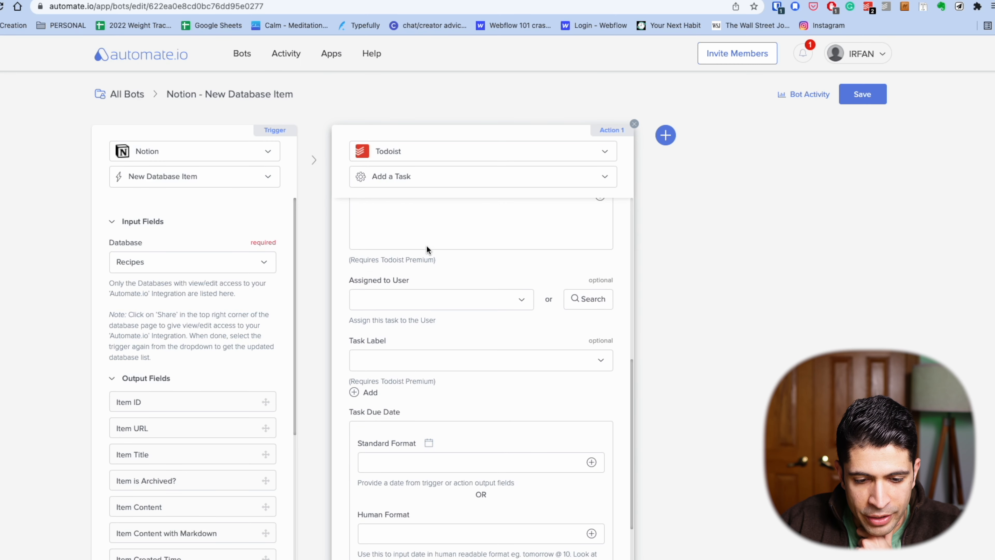
{"action": "scroll", "coordinate": [426, 245], "scroll_direction": "down", "scroll_amount": 3}
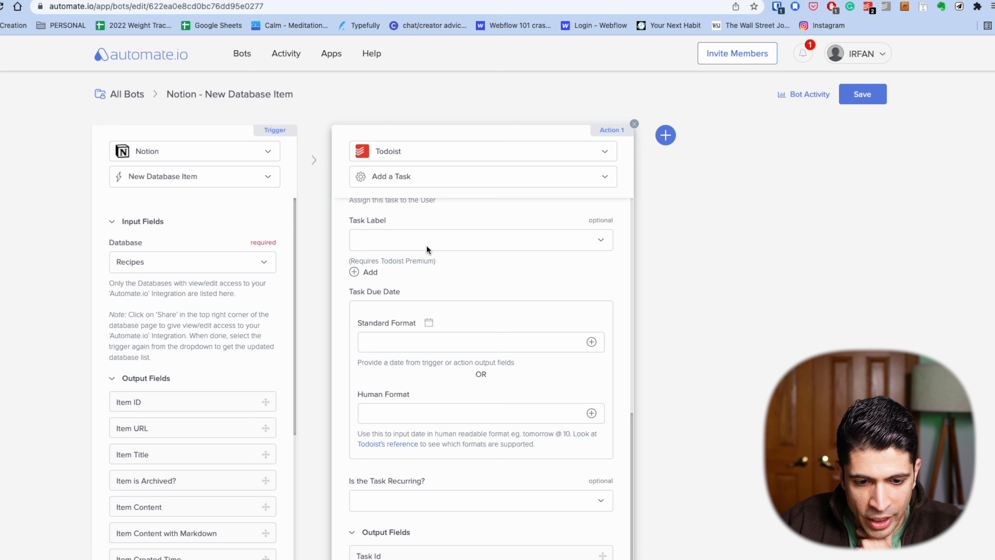
{"action": "scroll", "coordinate": [426, 245], "scroll_direction": "up", "scroll_amount": 6}
{"action": "scroll", "coordinate": [428, 251], "scroll_direction": "up", "scroll_amount": 2}
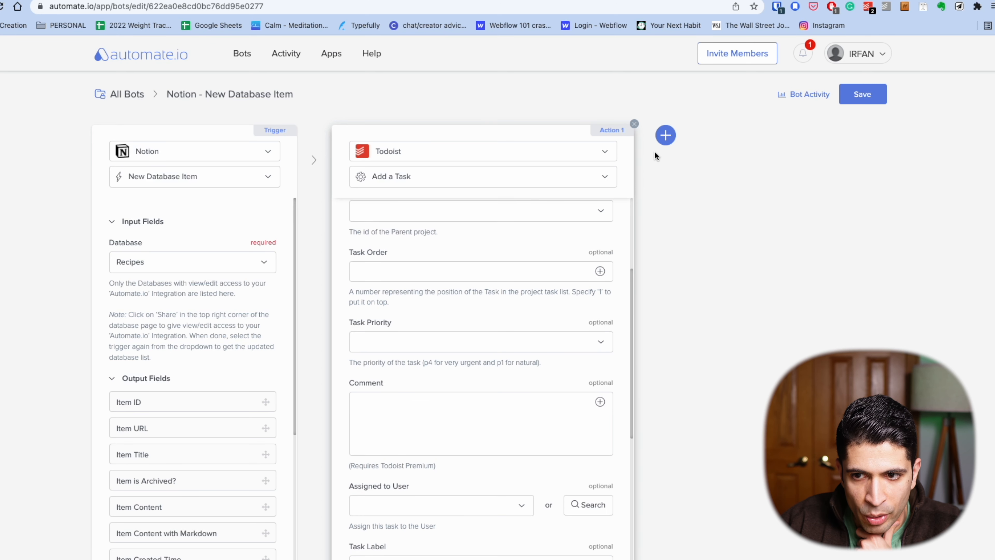
{"action": "left_click", "coordinate": [853, 101]}
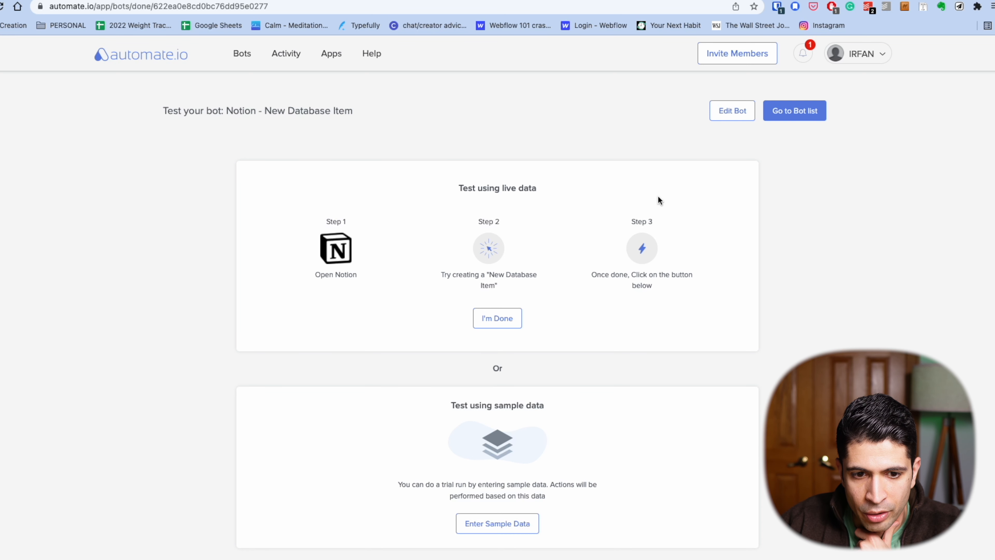
Test the bot with live data by creating a Notion recipe titled "Example Test" and confirming the test in Automate.io.
{"action": "key", "text": "ctrl+Tab"}
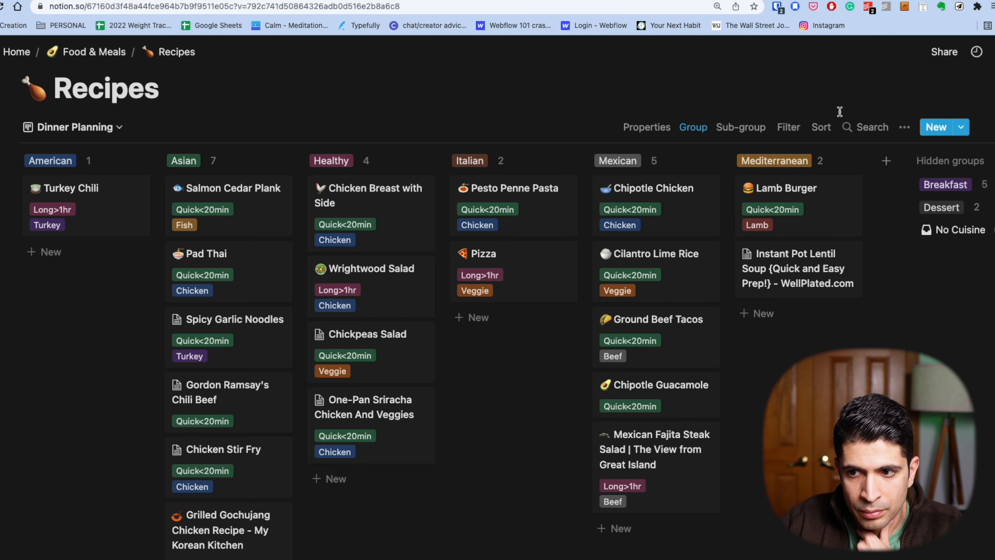
{"action": "left_click", "coordinate": [934, 127]}
{"action": "type", "text": "Example Test"}
{"action": "key", "text": "Escape"}
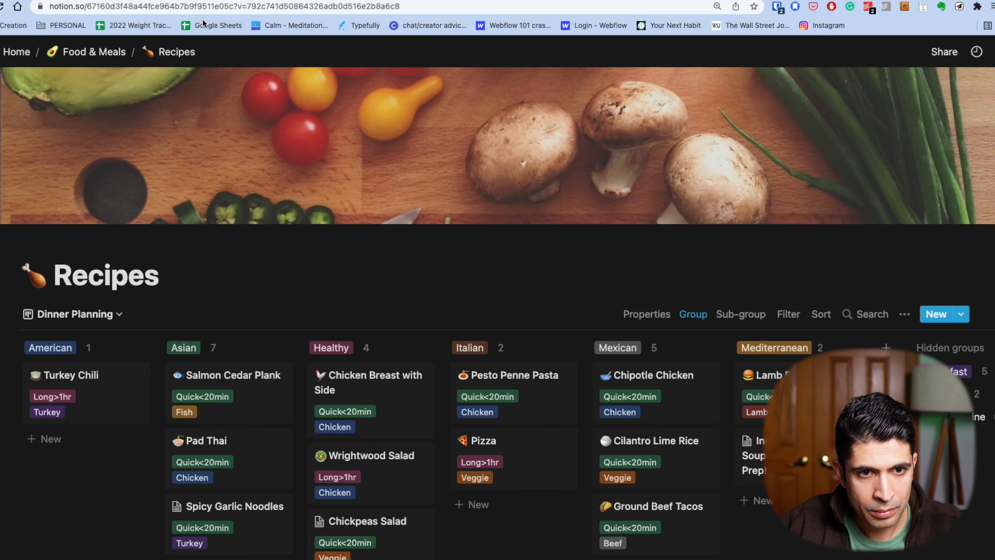
{"action": "key", "text": "ctrl+shift+Tab"}
{"action": "left_click", "coordinate": [514, 310]}
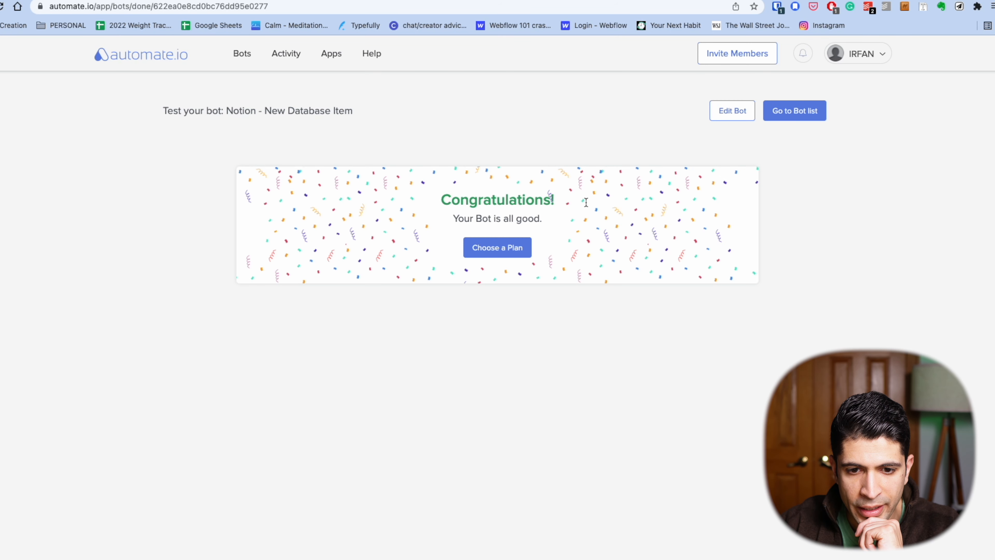
View the Automate.io pricing plans and check the Notion Meals Sample project in Todoist for the test task.
{"action": "left_click", "coordinate": [495, 248]}
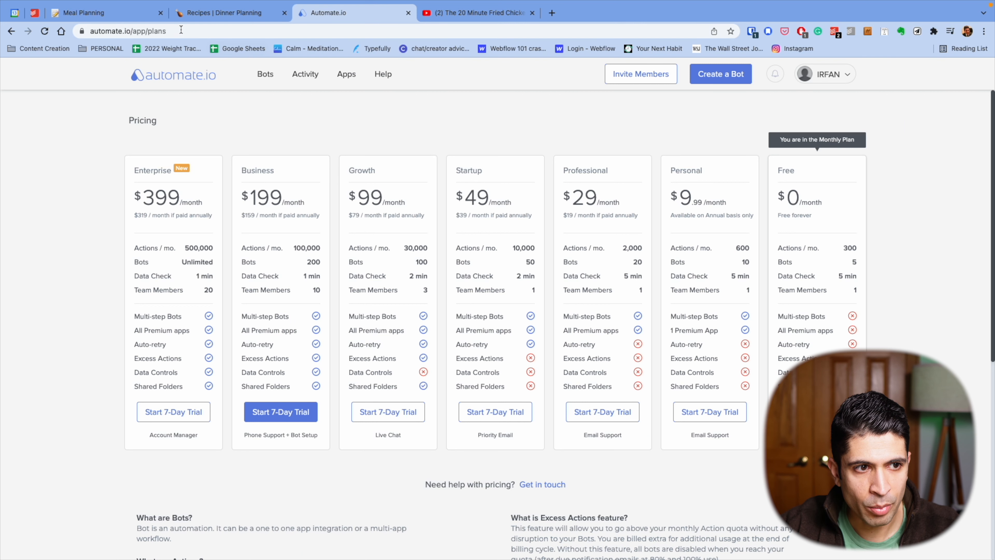
{"action": "left_click", "coordinate": [35, 13]}
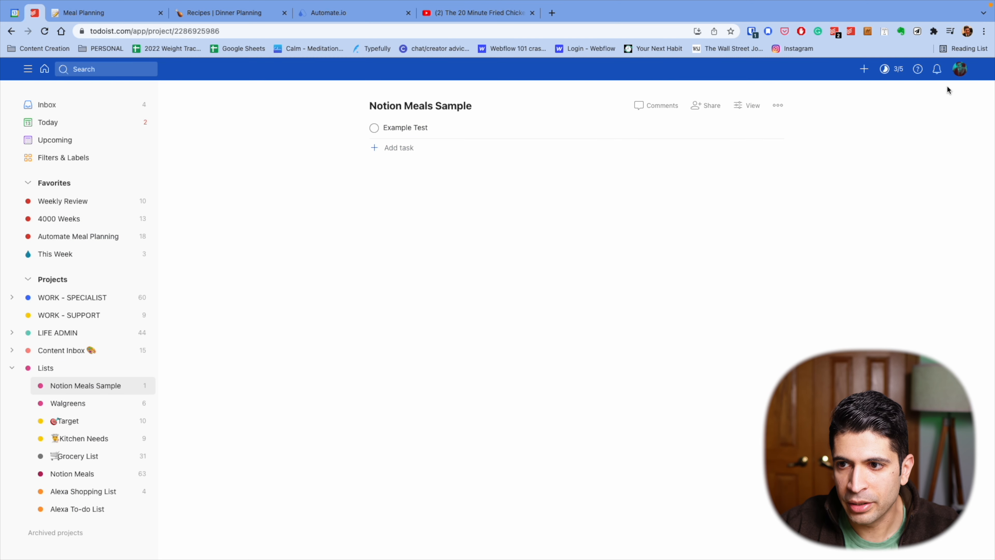
Review the Google Calendar section of Todoist's integrations and open the option to add another calendar.
{"action": "left_click", "coordinate": [962, 70]}
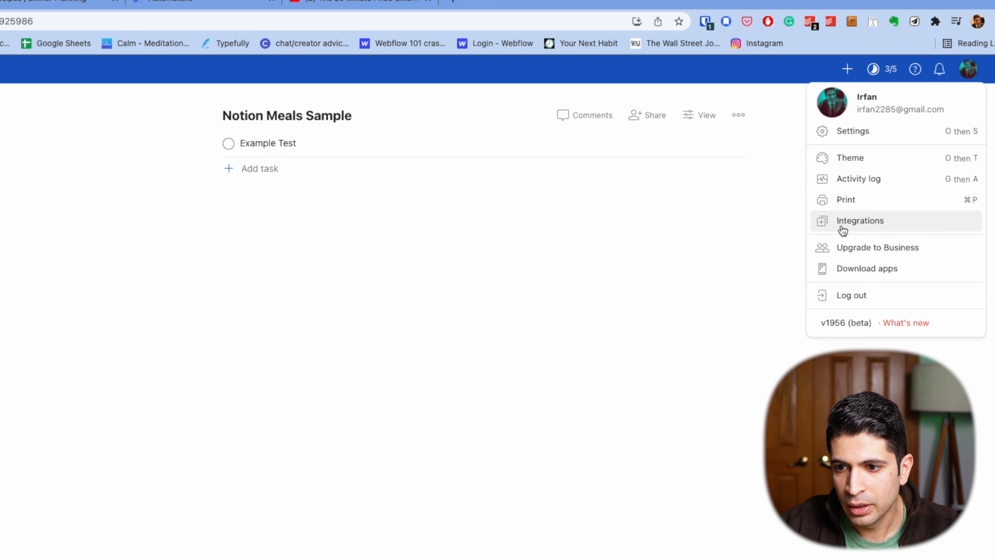
{"action": "left_click", "coordinate": [861, 222]}
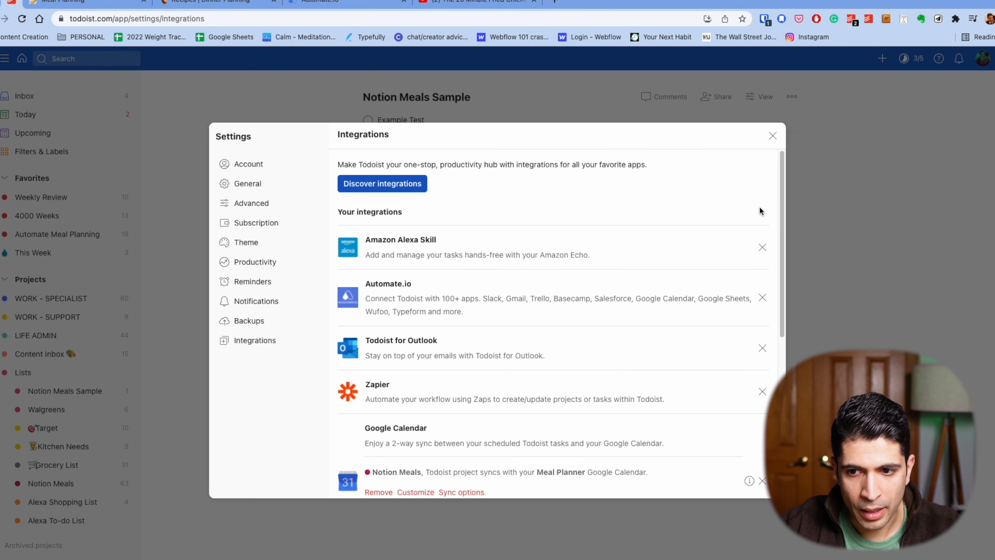
{"action": "left_click_drag", "start_coordinate": [727, 207], "coordinate": [721, 278]}
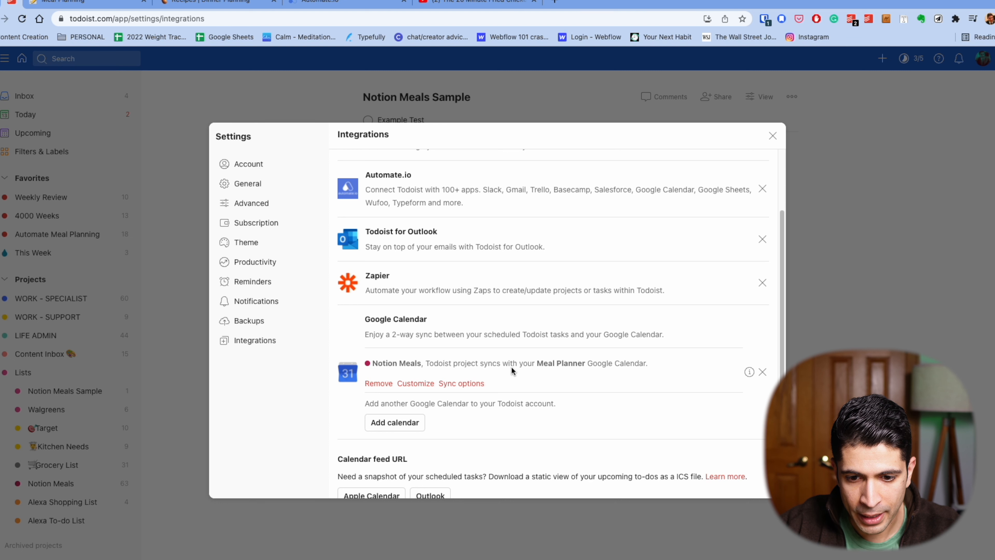
{"action": "left_click", "coordinate": [401, 423]}
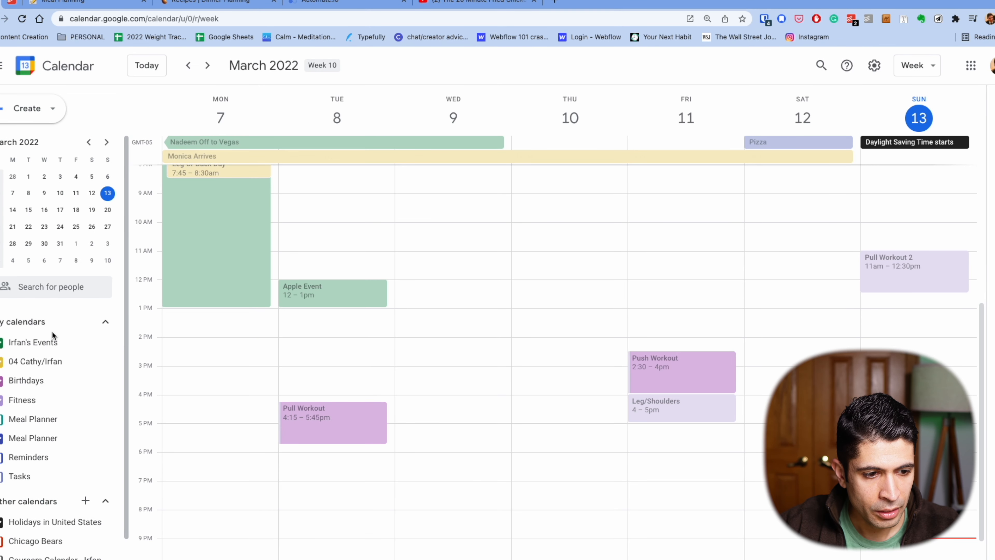
Create a new calendar named "Notion Meals Sample" in Google Calendar.
{"action": "scroll", "coordinate": [82, 349], "scroll_direction": "down", "scroll_amount": 1}
{"action": "left_click", "coordinate": [87, 481]}
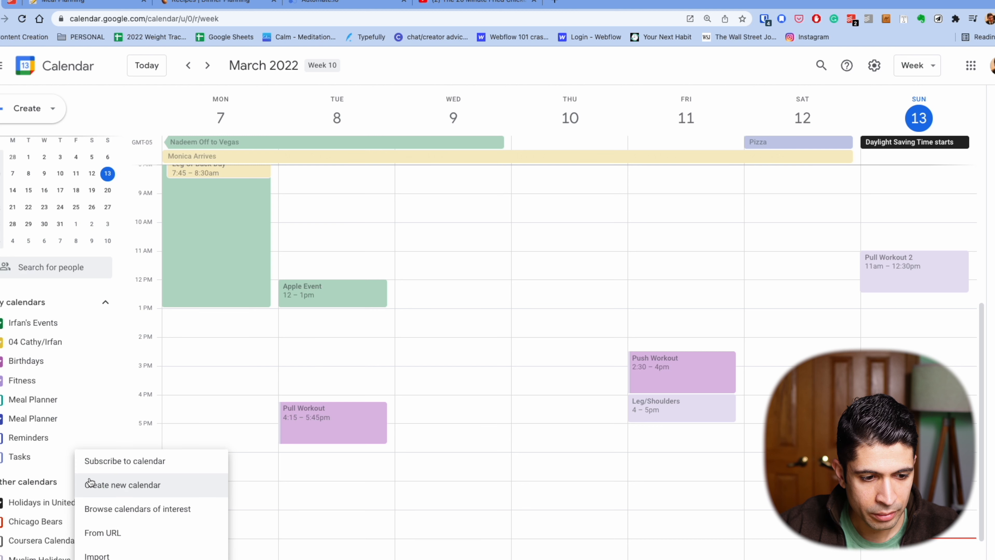
{"action": "left_click", "coordinate": [133, 488]}
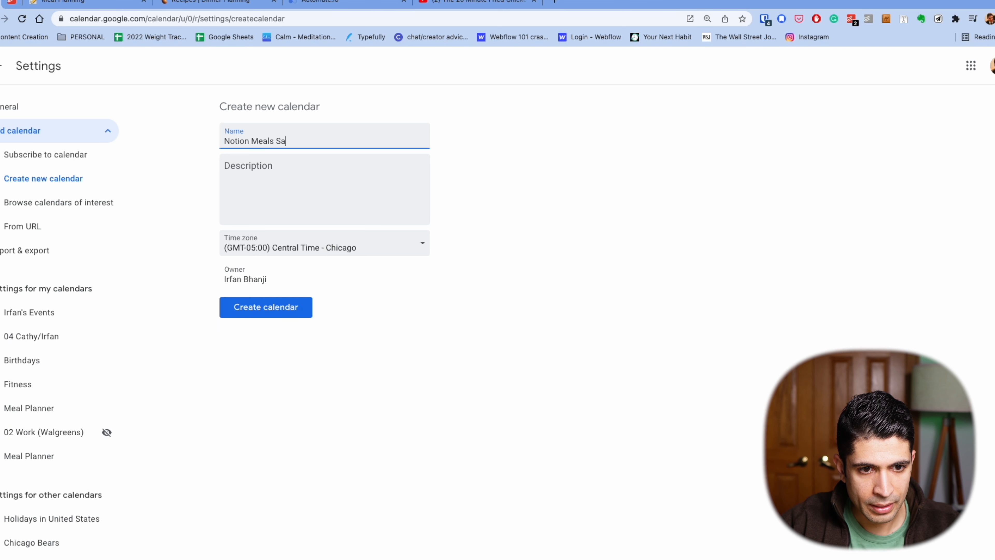
{"action": "left_click", "coordinate": [260, 313]}
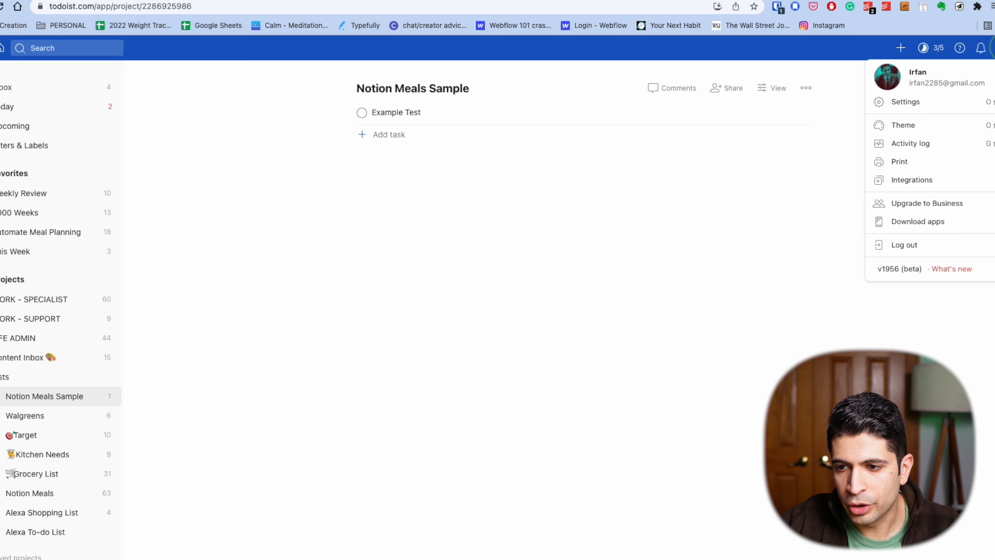
Start adding another Google Calendar in Todoist's integrations and choose Notion Meals Sample as the calendar.
{"action": "left_click", "coordinate": [899, 178]}
{"action": "scroll", "coordinate": [357, 344], "scroll_direction": "down", "scroll_amount": 3}
{"action": "left_click", "coordinate": [406, 477]}
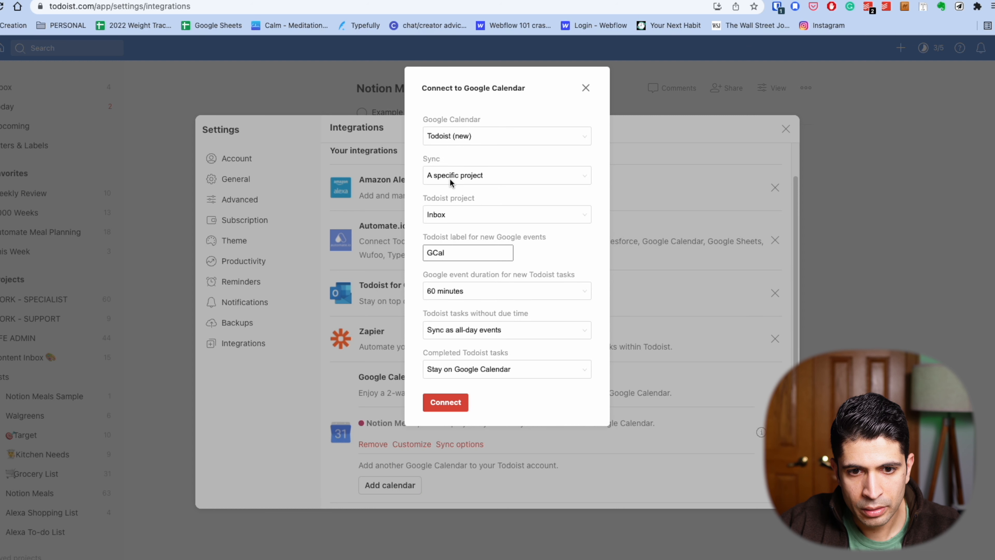
{"action": "left_click", "coordinate": [453, 136]}
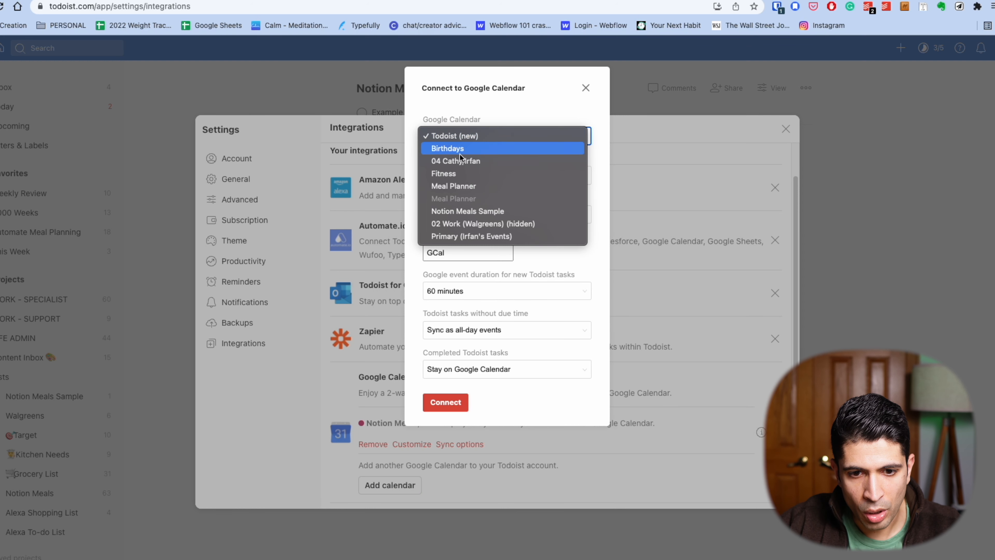
{"action": "left_click", "coordinate": [490, 212]}
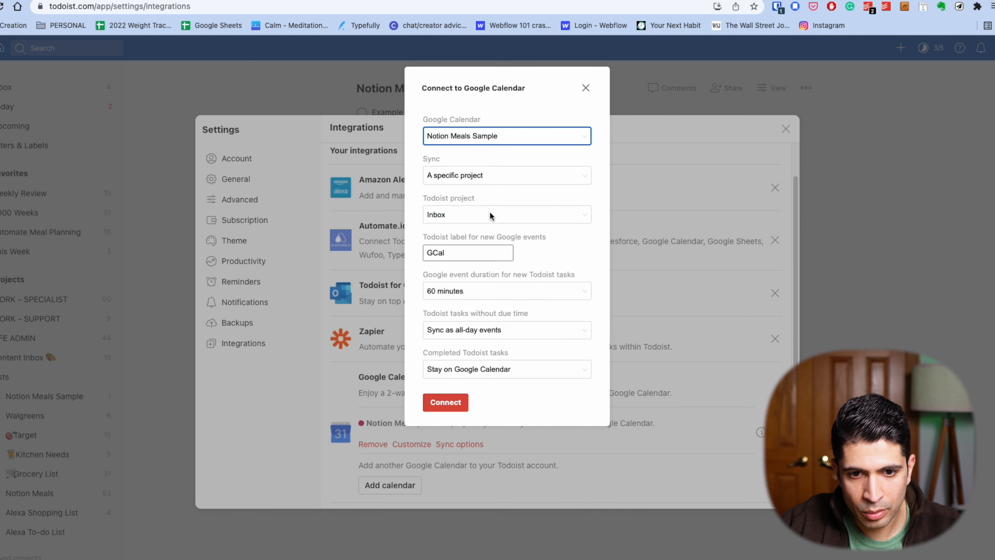
Set the sync to a specific project, choose the Notion Meals Sample project, and connect the calendar.
{"action": "left_click", "coordinate": [485, 177]}
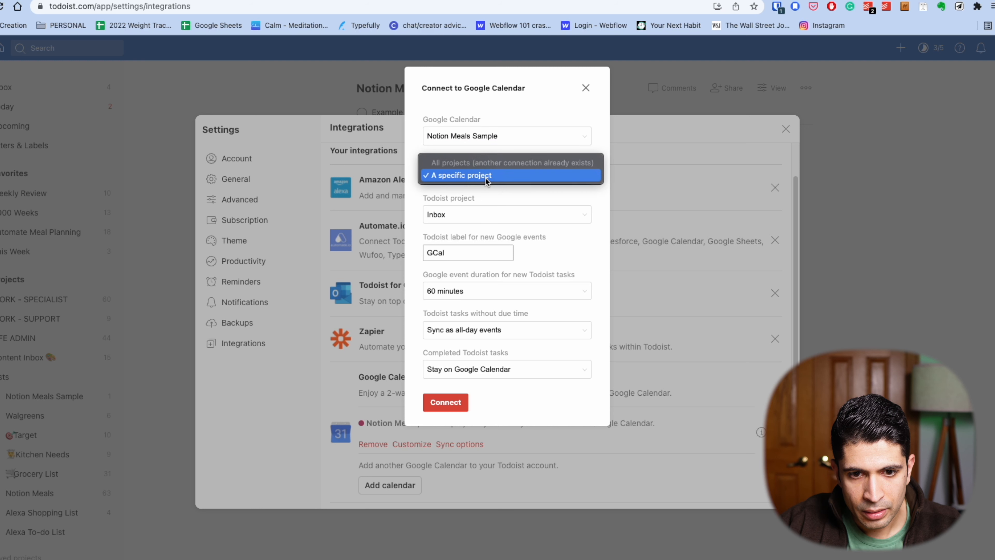
{"action": "left_click", "coordinate": [486, 178]}
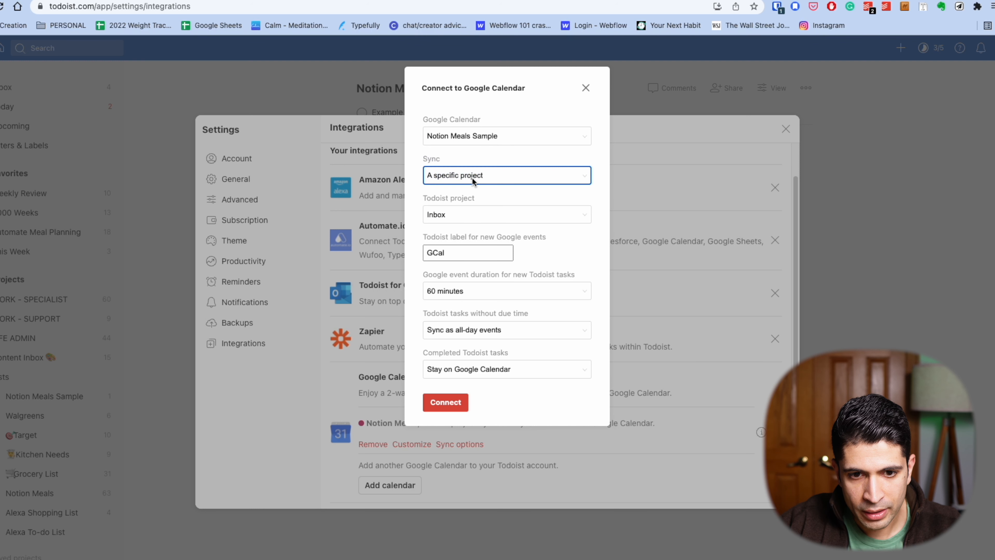
{"action": "left_click", "coordinate": [464, 215]}
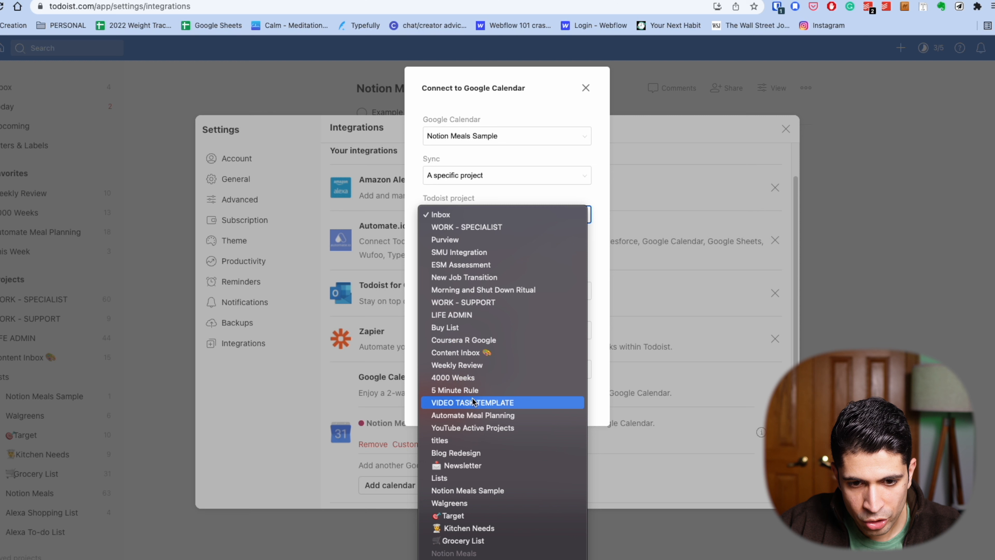
{"action": "left_click", "coordinate": [484, 491]}
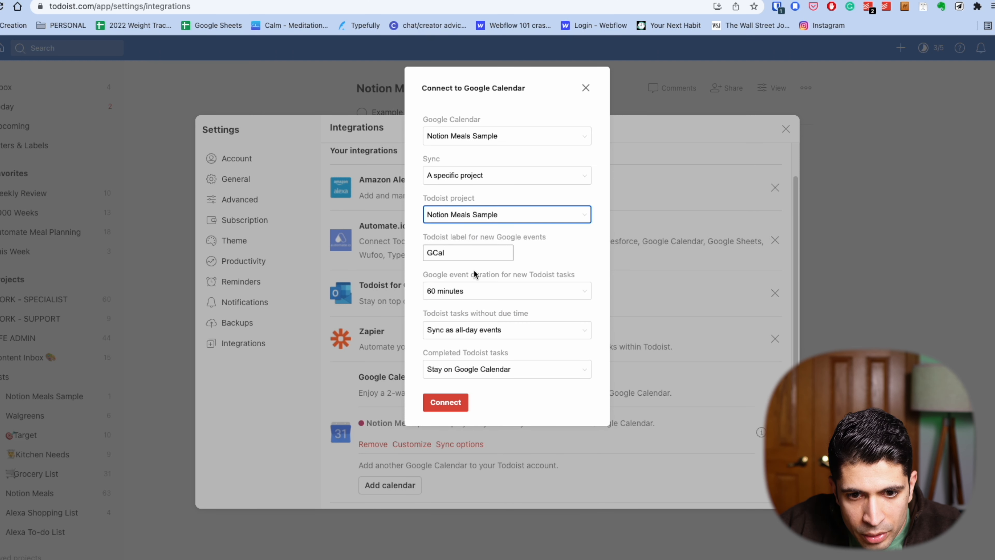
{"action": "left_click", "coordinate": [445, 404]}
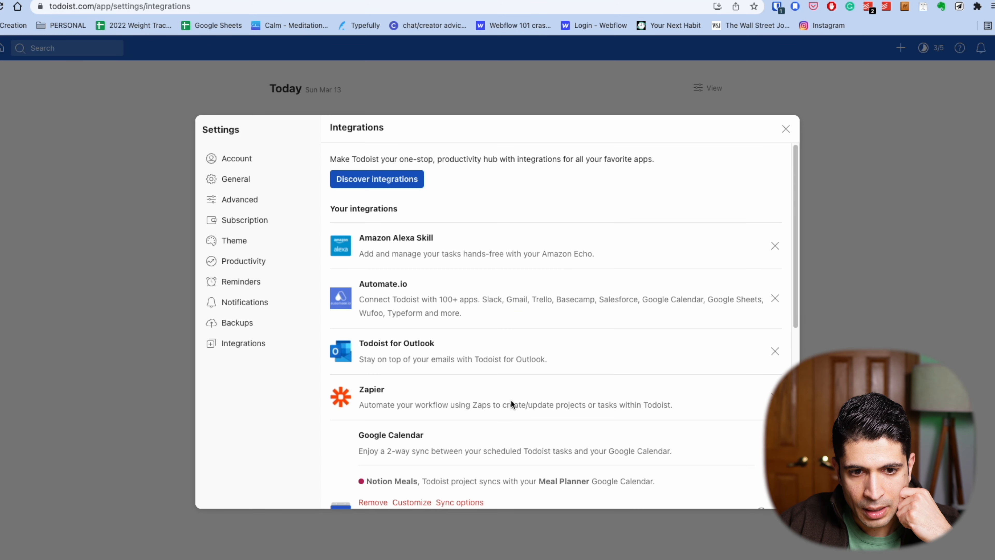
{"action": "scroll", "coordinate": [513, 390], "scroll_direction": "down", "scroll_amount": 3}
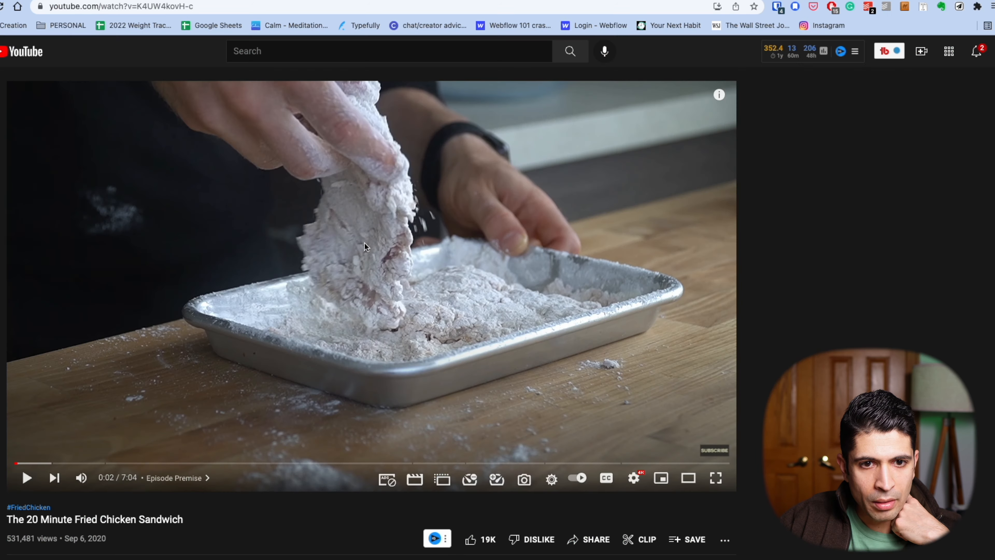
Open the fried chicken sandwich recipe linked in the YouTube video's description and copy its six method steps.
{"action": "scroll", "coordinate": [366, 240], "scroll_direction": "down", "scroll_amount": 4}
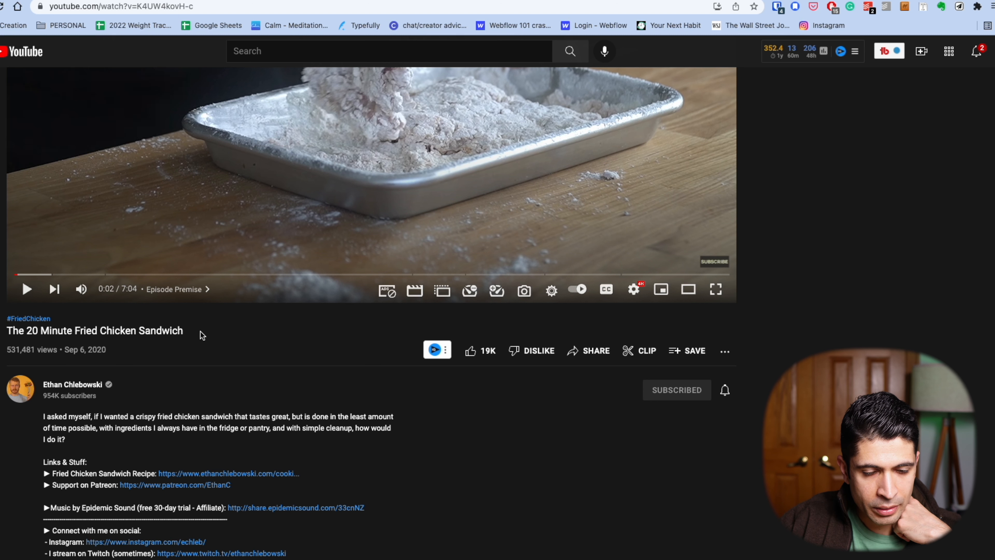
{"action": "scroll", "coordinate": [200, 331], "scroll_direction": "down", "scroll_amount": 2}
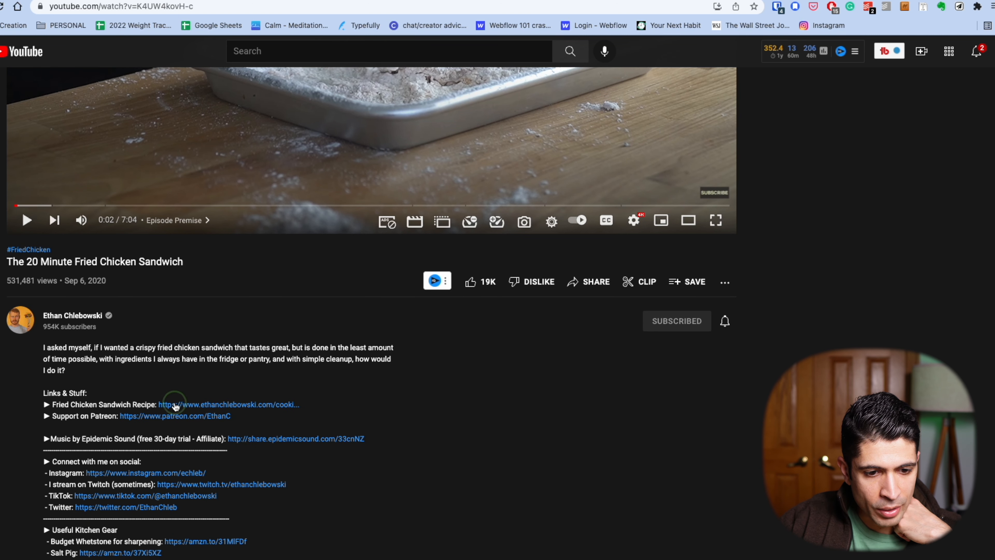
{"action": "left_click", "coordinate": [176, 407]}
{"action": "scroll", "coordinate": [340, 275], "scroll_direction": "down", "scroll_amount": 10}
{"action": "scroll", "coordinate": [340, 275], "scroll_direction": "down", "scroll_amount": 15}
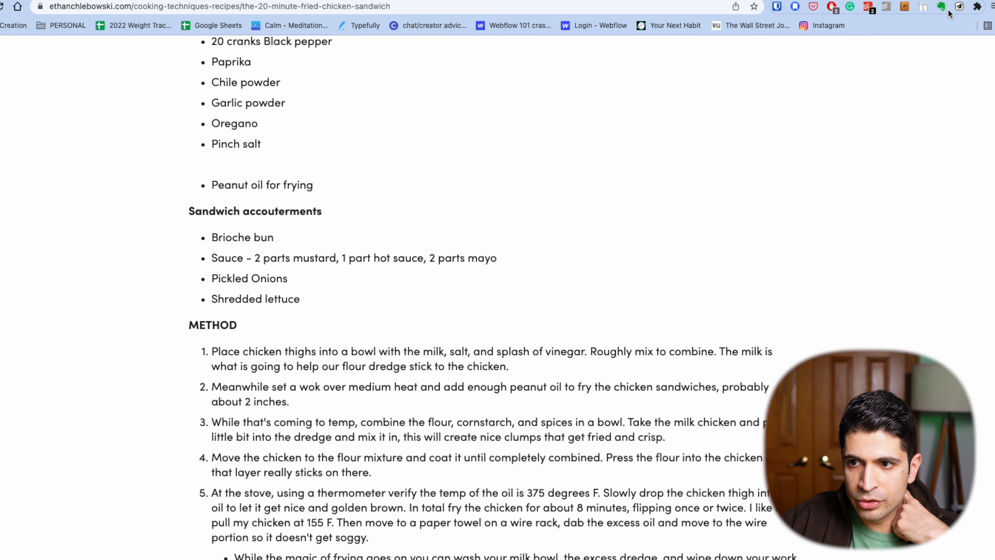
{"action": "scroll", "coordinate": [433, 220], "scroll_direction": "down", "scroll_amount": 4}
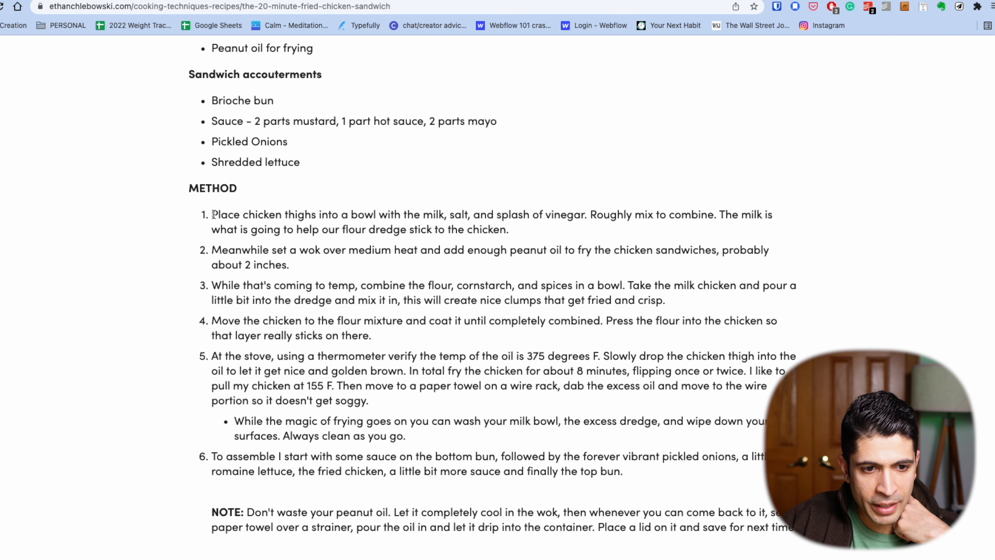
{"action": "left_click_drag", "start_coordinate": [213, 214], "coordinate": [644, 471]}
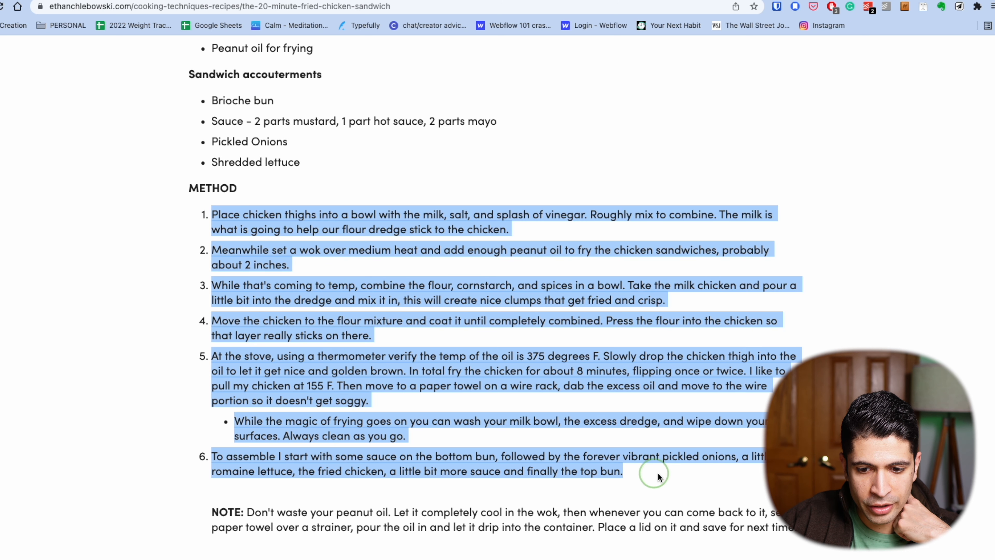
{"action": "key", "text": "super+c"}
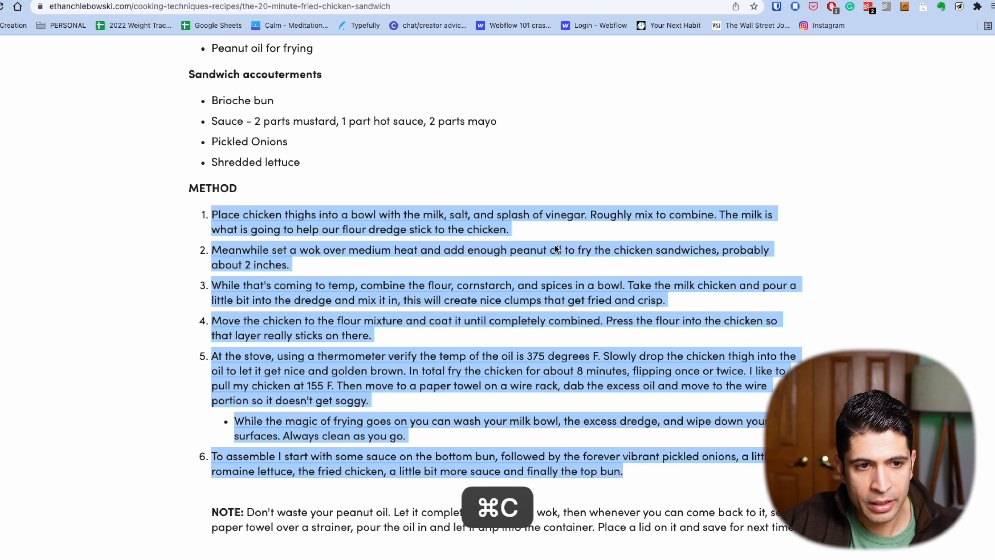
Create a recipe in Notion's Recipes database from the New Recipe Entry template and title it "Fried Chicken Sandwich".
{"action": "left_click", "coordinate": [184, 18]}
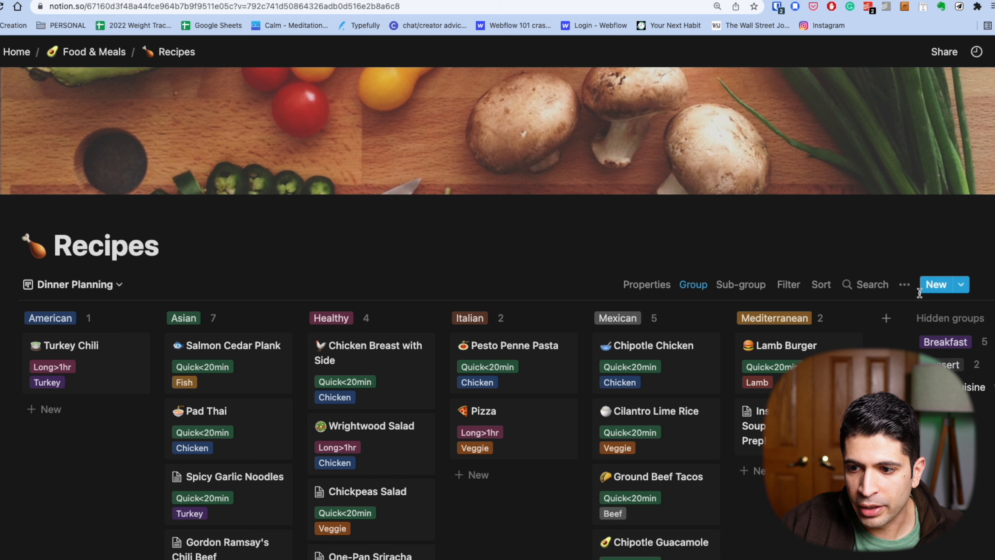
{"action": "left_click", "coordinate": [935, 289]}
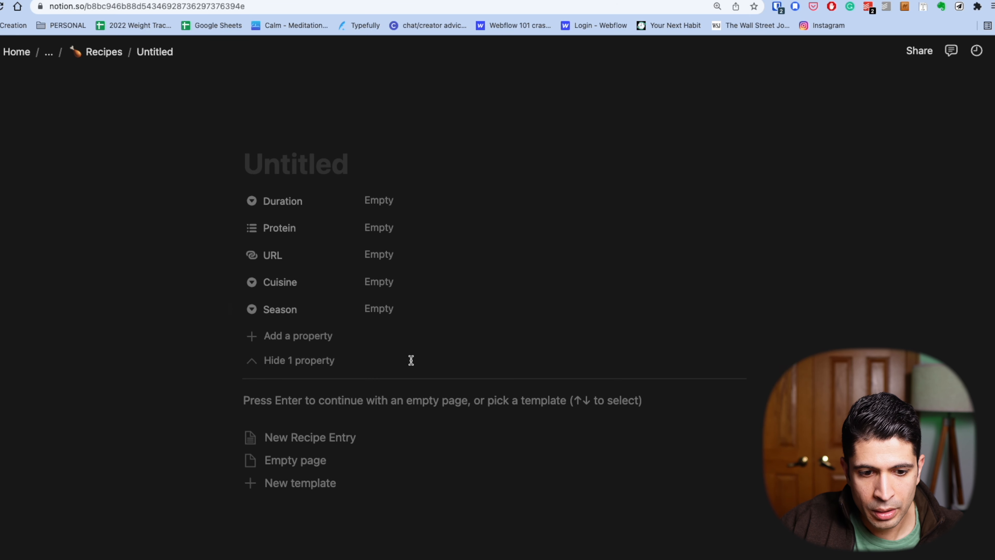
{"action": "left_click", "coordinate": [306, 437]}
{"action": "type", "text": "Fried h"}
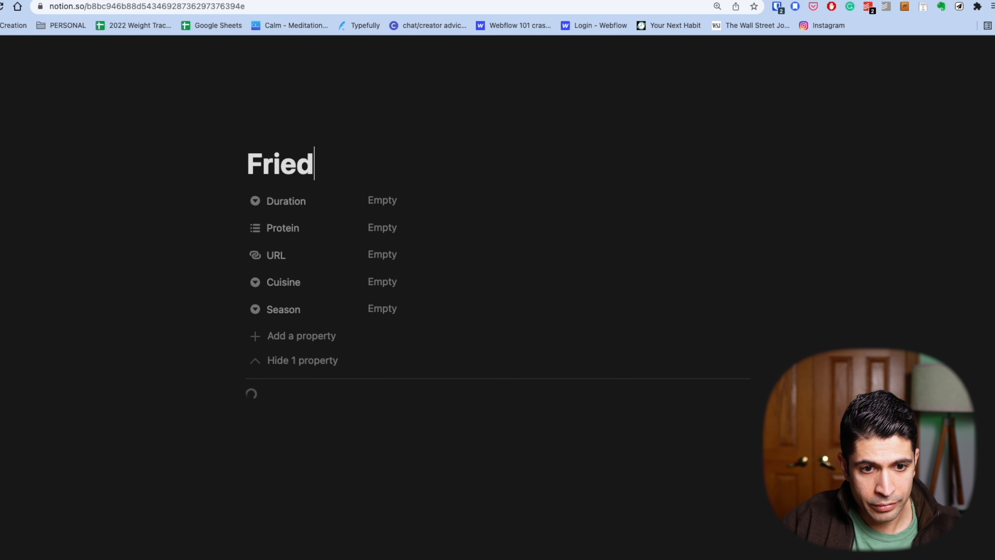
{"action": "key", "text": "BackSpace"}
{"action": "key", "text": "BackSpace"}
{"action": "type", "text": "Chick"}
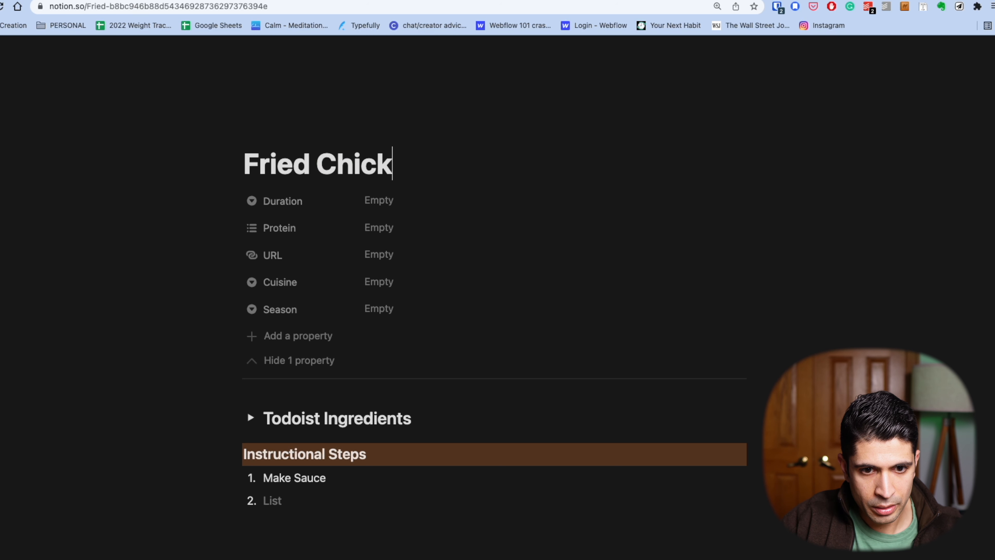
{"action": "type", "text": "en Sandwich"}
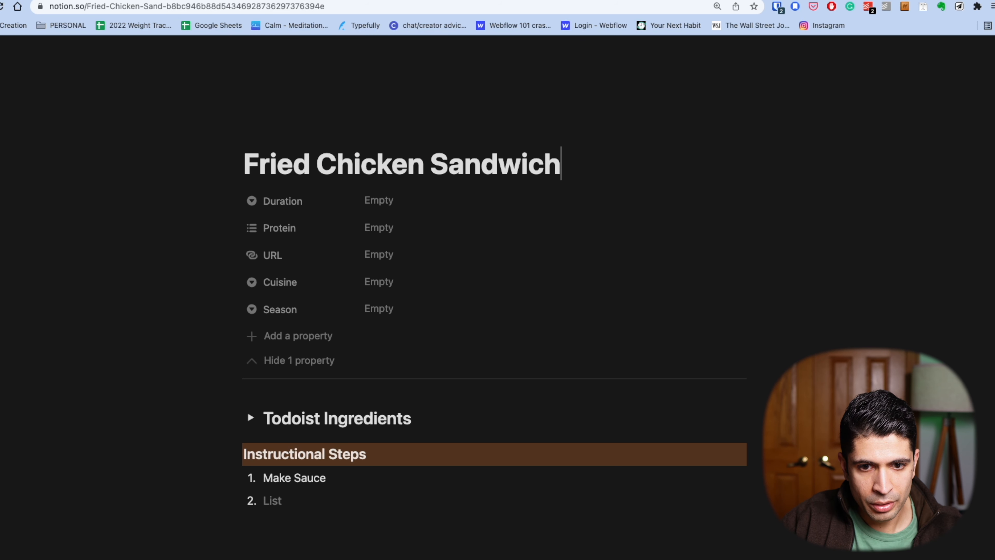
Set the recipe's Duration to Quick<20min and its Protein to Chicken.
{"action": "left_click", "coordinate": [365, 201]}
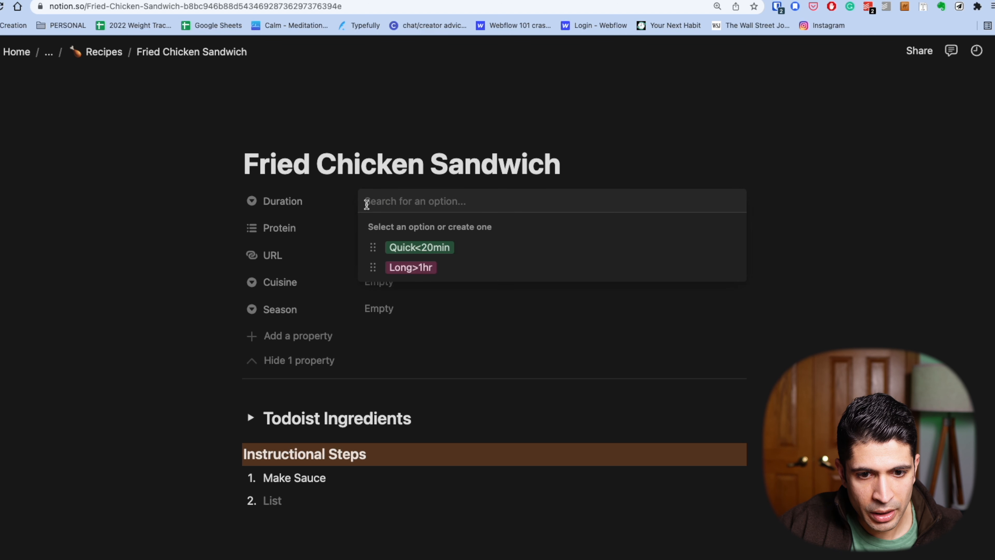
{"action": "left_click", "coordinate": [403, 251]}
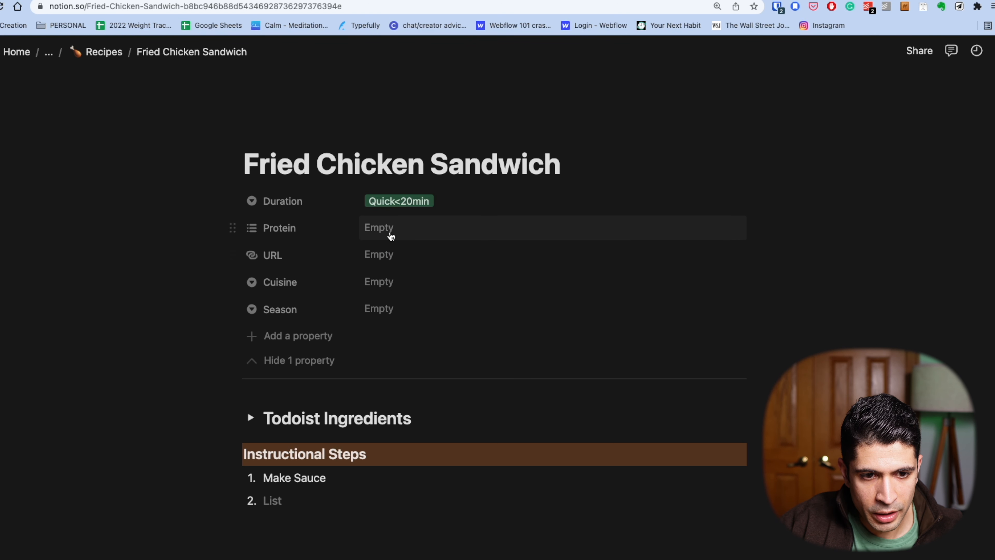
{"action": "left_click", "coordinate": [390, 230]}
{"action": "left_click", "coordinate": [404, 272]}
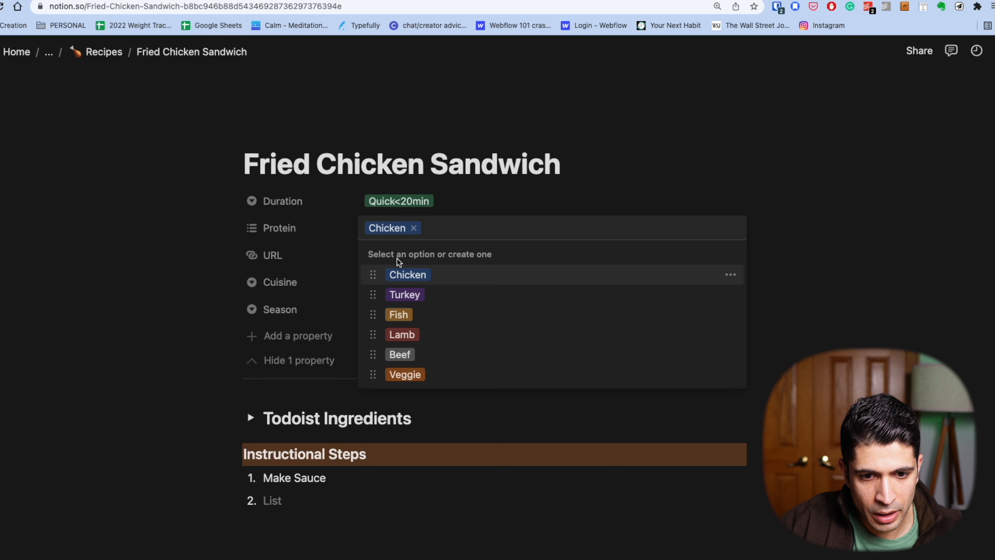
{"action": "left_click", "coordinate": [93, 258]}
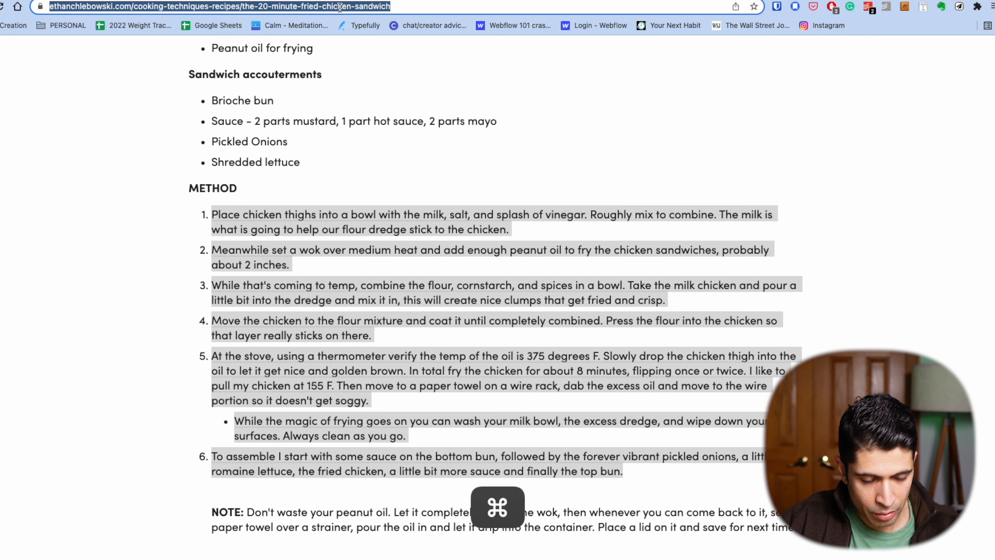
Copy the recipe web page's address into the URL property and set Cuisine to American.
{"action": "key", "text": "super+c"}
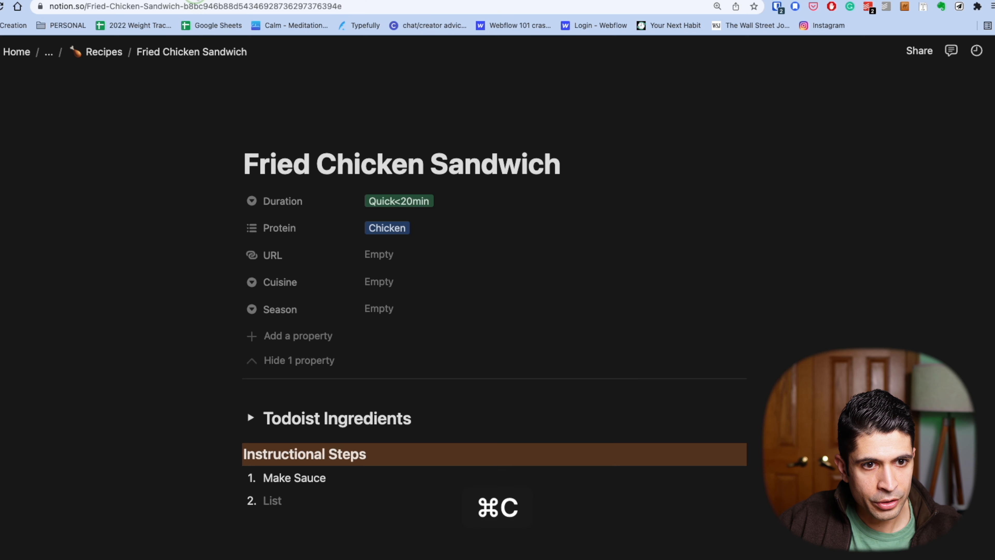
{"action": "left_click", "coordinate": [382, 259]}
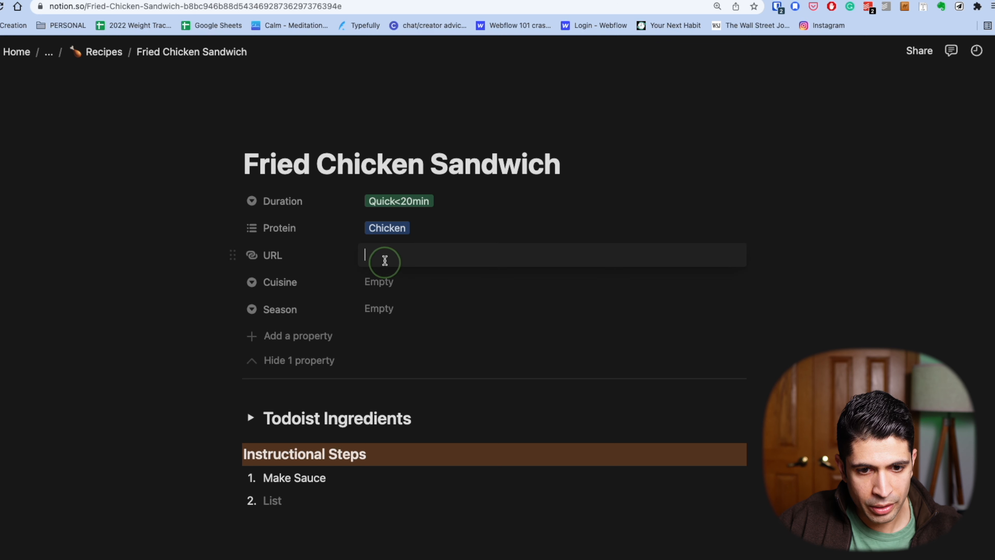
{"action": "key", "text": "super+v"}
{"action": "left_click", "coordinate": [382, 300]}
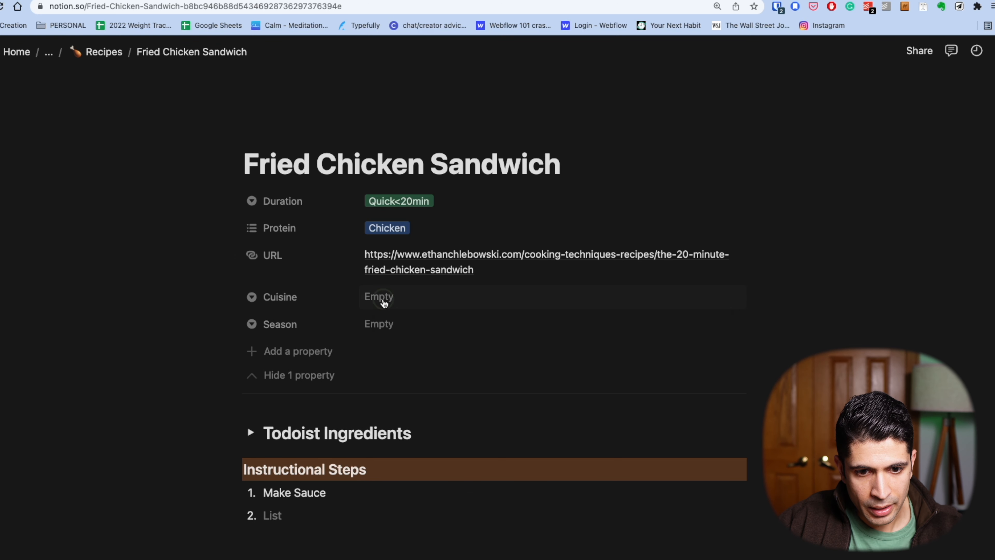
{"action": "left_click", "coordinate": [382, 300]}
{"action": "left_click", "coordinate": [399, 361]}
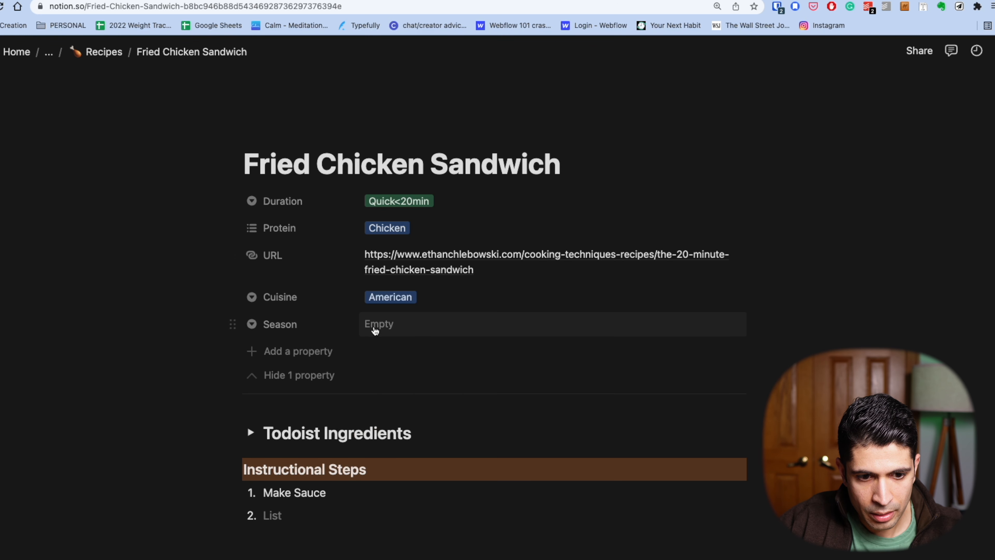
Replace the "Make Sauce" placeholder under Instructional Steps with the copied method steps and remove the empty list item.
{"action": "scroll", "coordinate": [278, 413], "scroll_direction": "down", "scroll_amount": 2}
{"action": "left_click_drag", "start_coordinate": [266, 411], "coordinate": [339, 409]}
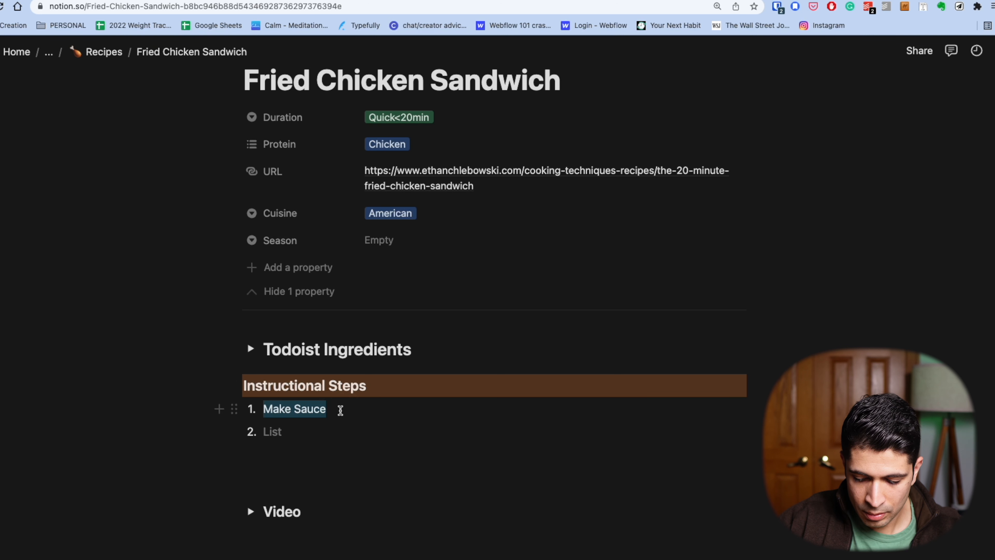
{"action": "key", "text": "super+x"}
{"action": "key", "text": "super+v"}
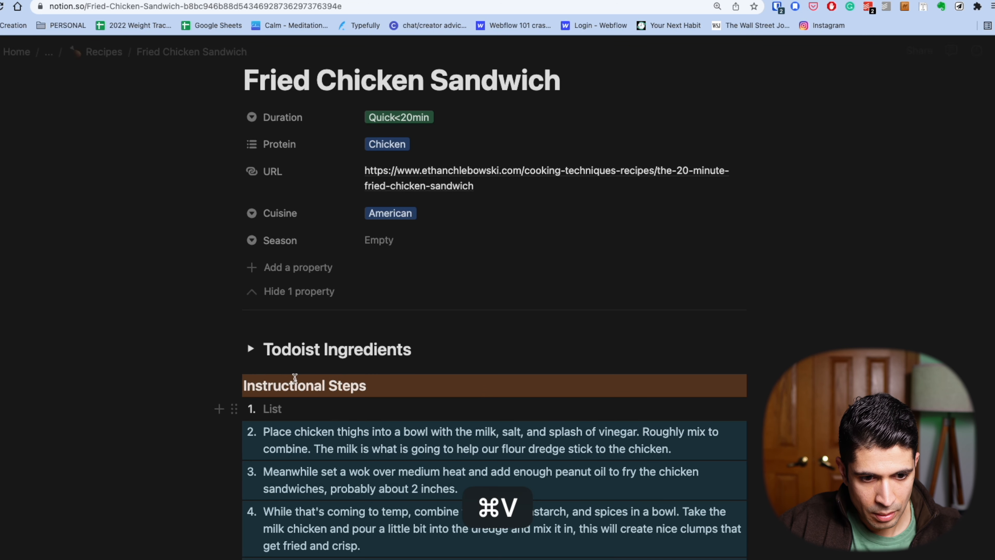
{"action": "key", "text": "BackSpace"}
{"action": "key", "text": "BackSpace"}
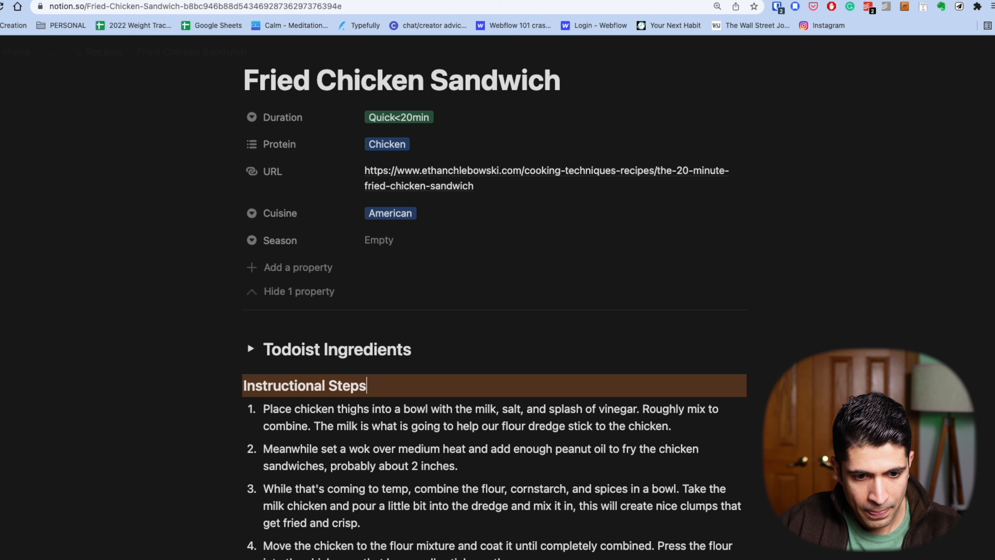
Add a page icon to the Fried Chicken Sandwich recipe and change it to the sandwich emoji.
{"action": "scroll", "coordinate": [274, 275], "scroll_direction": "up", "scroll_amount": 2}
{"action": "left_click", "coordinate": [260, 135]}
{"action": "left_click", "coordinate": [262, 149]}
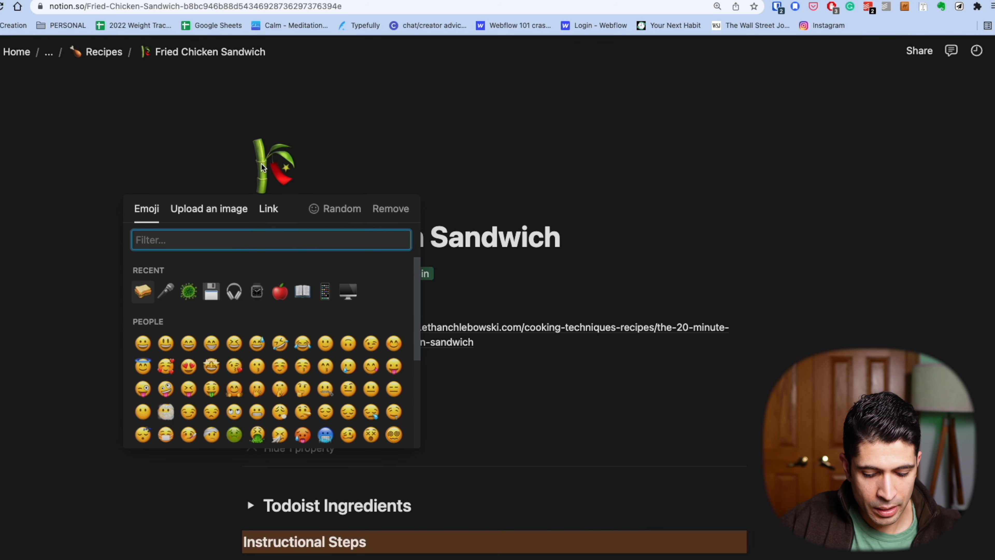
{"action": "type", "text": "sand"}
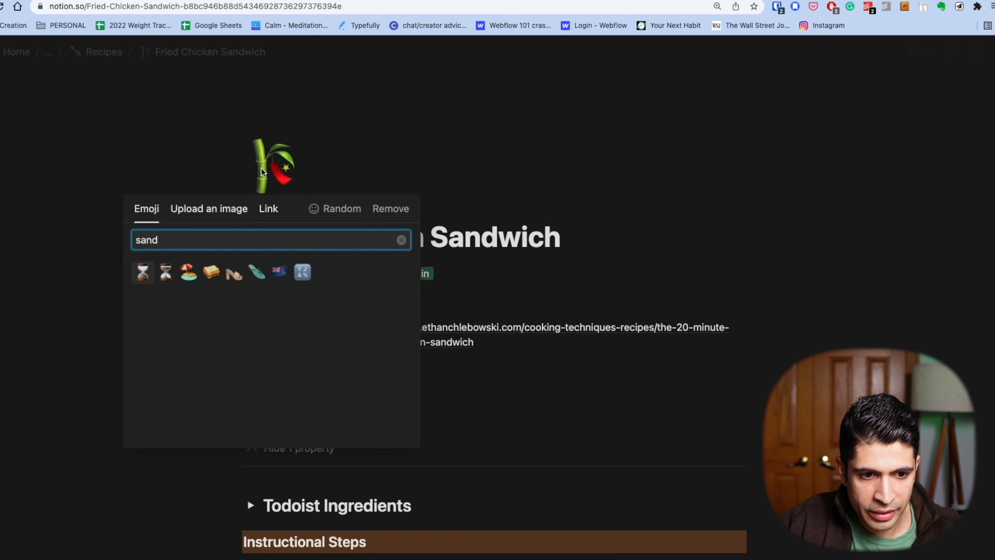
{"action": "left_click", "coordinate": [212, 270]}
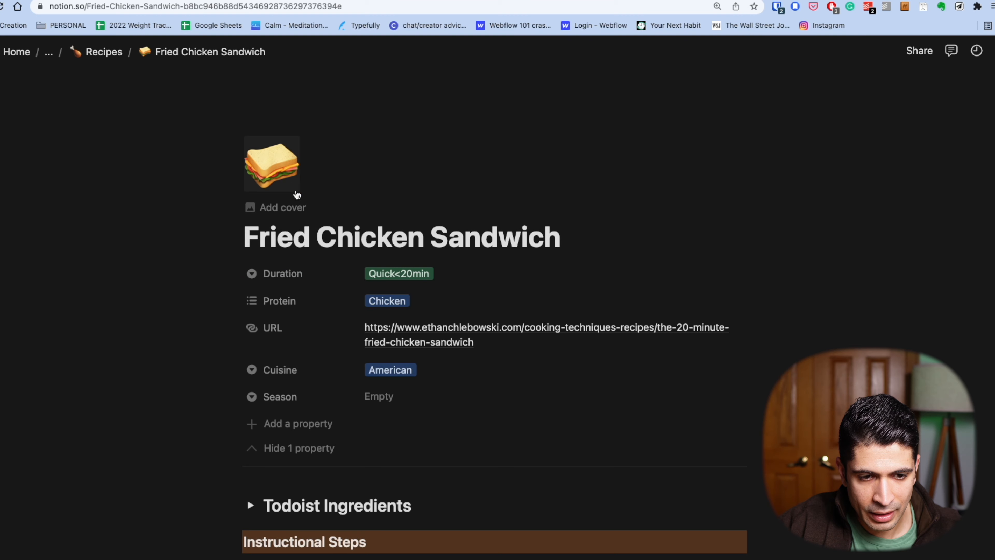
{"action": "scroll", "coordinate": [323, 277], "scroll_direction": "down", "scroll_amount": 2}
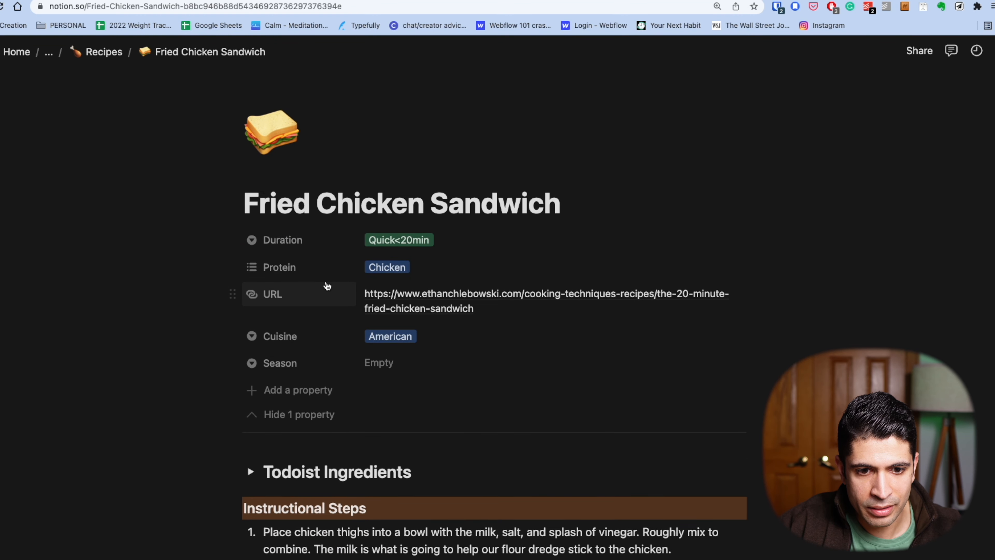
Switch to the recipe's YouTube video and pause it at 0:54, where the step by step method begins.
{"action": "scroll", "coordinate": [325, 285], "scroll_direction": "down", "scroll_amount": 10}
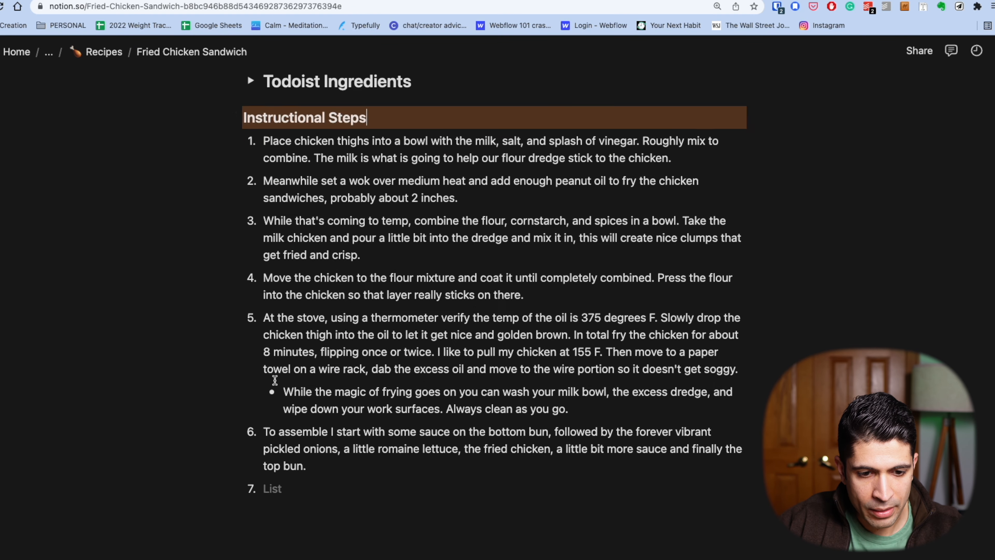
{"action": "scroll", "coordinate": [275, 380], "scroll_direction": "down", "scroll_amount": 5}
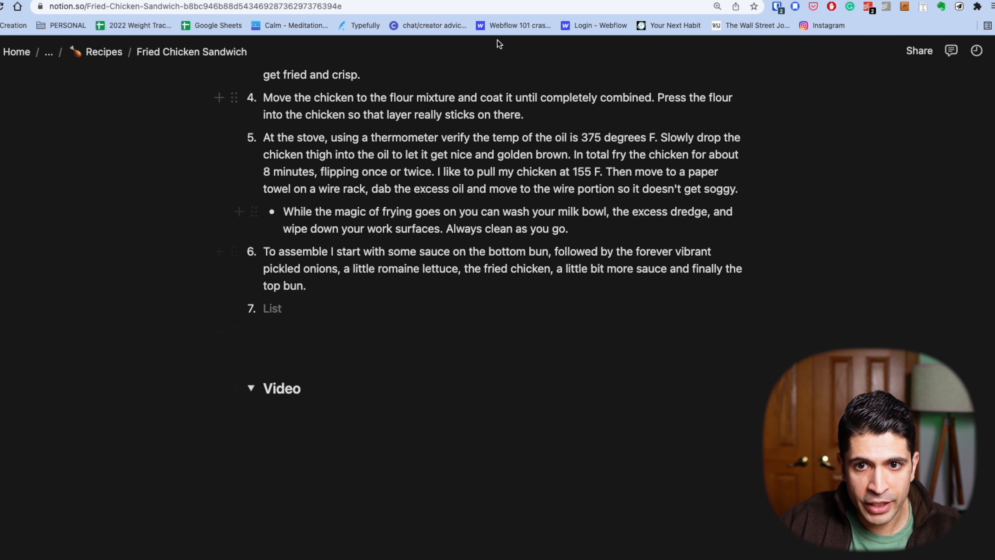
{"action": "left_click", "coordinate": [487, 1]}
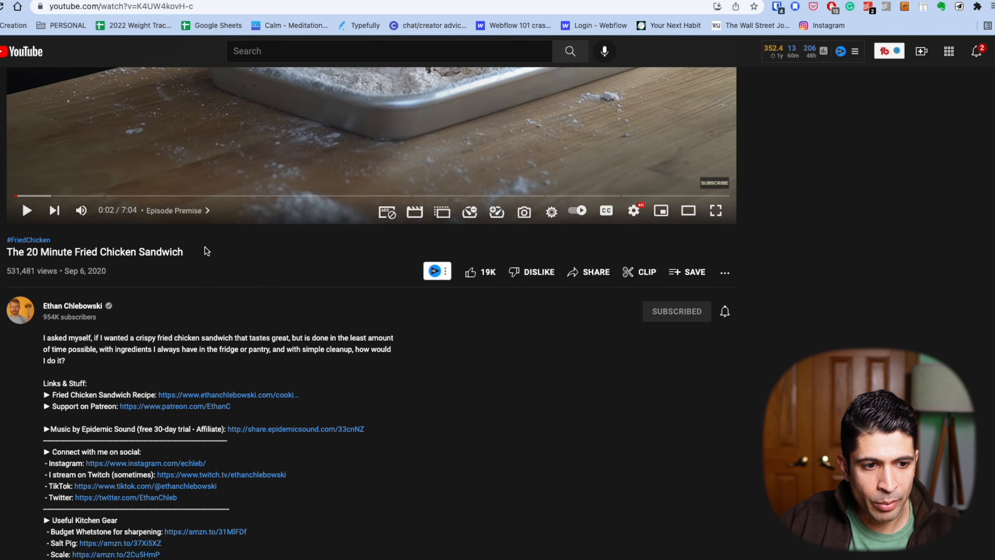
{"action": "scroll", "coordinate": [206, 250], "scroll_direction": "up", "scroll_amount": 6}
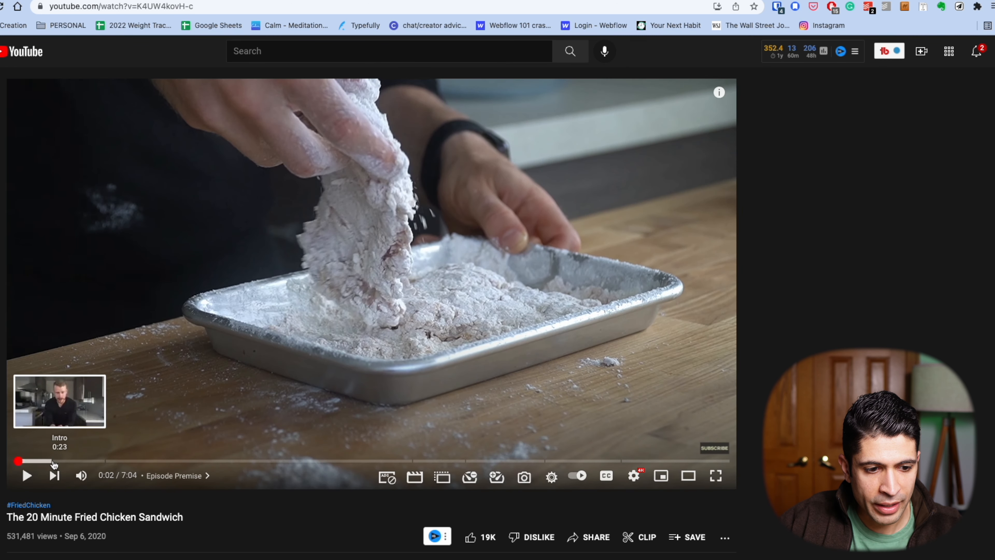
{"action": "left_click", "coordinate": [52, 463]}
{"action": "key", "text": "space"}
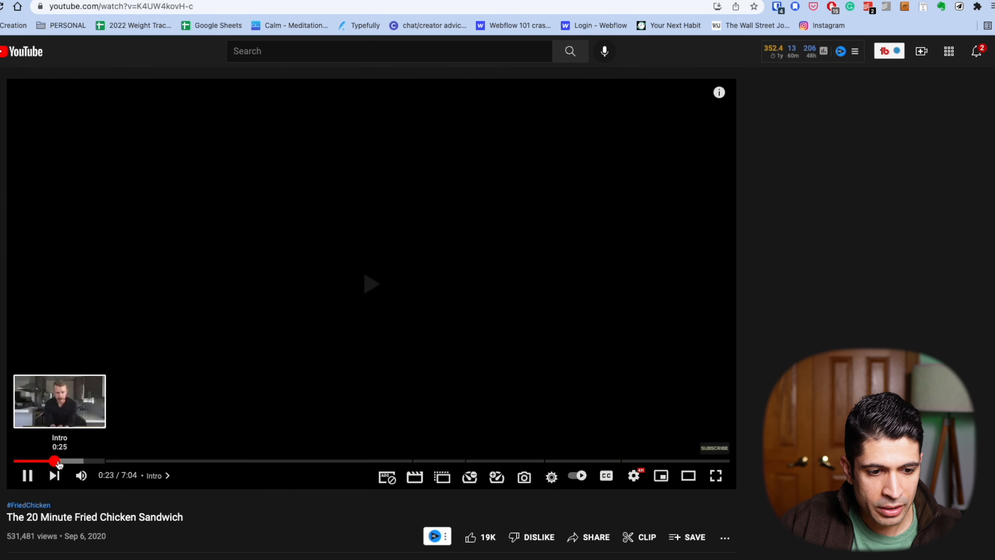
{"action": "left_click", "coordinate": [106, 462]}
{"action": "key", "text": "space"}
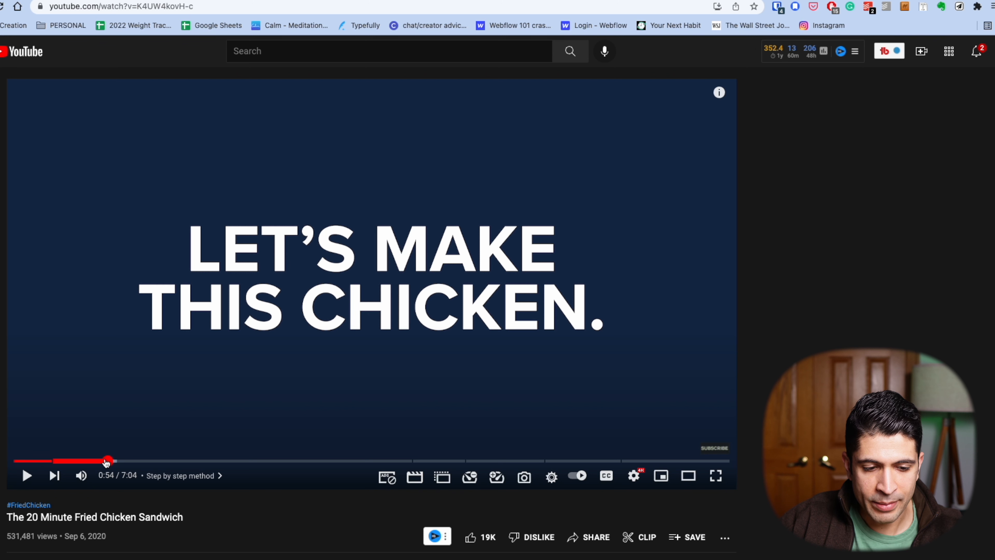
Copy the video's share link with the start time set to 0:54.
{"action": "scroll", "coordinate": [283, 492], "scroll_direction": "down", "scroll_amount": 5}
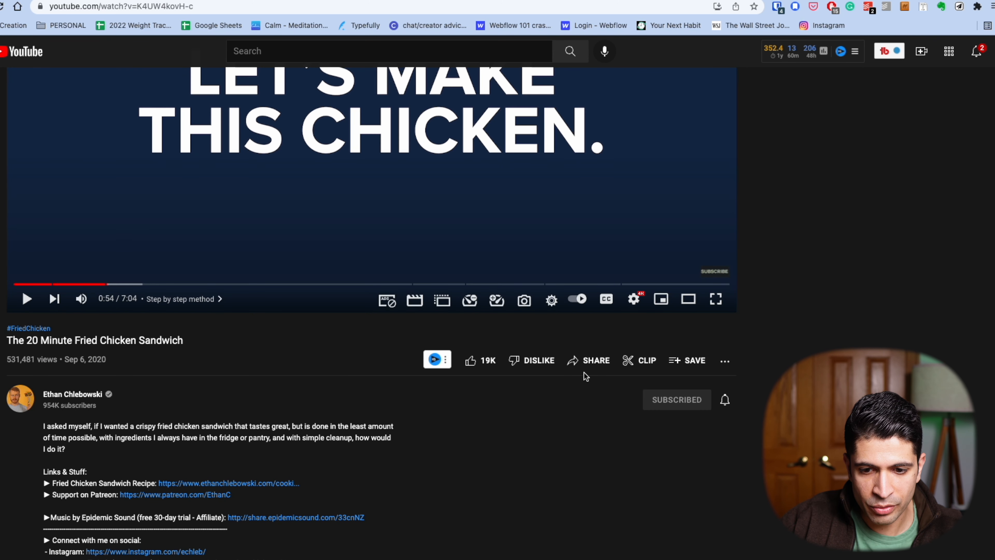
{"action": "left_click", "coordinate": [593, 361]}
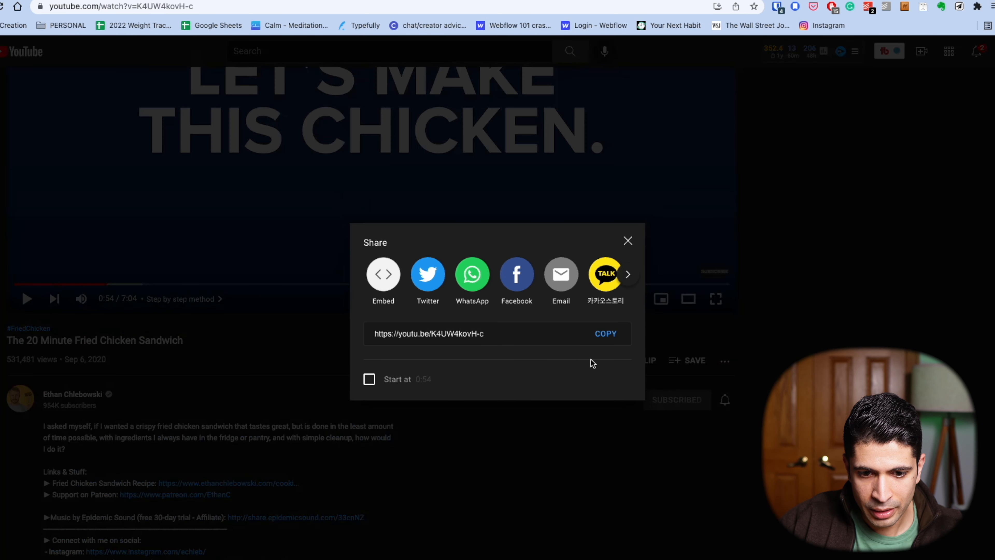
{"action": "left_click", "coordinate": [370, 379]}
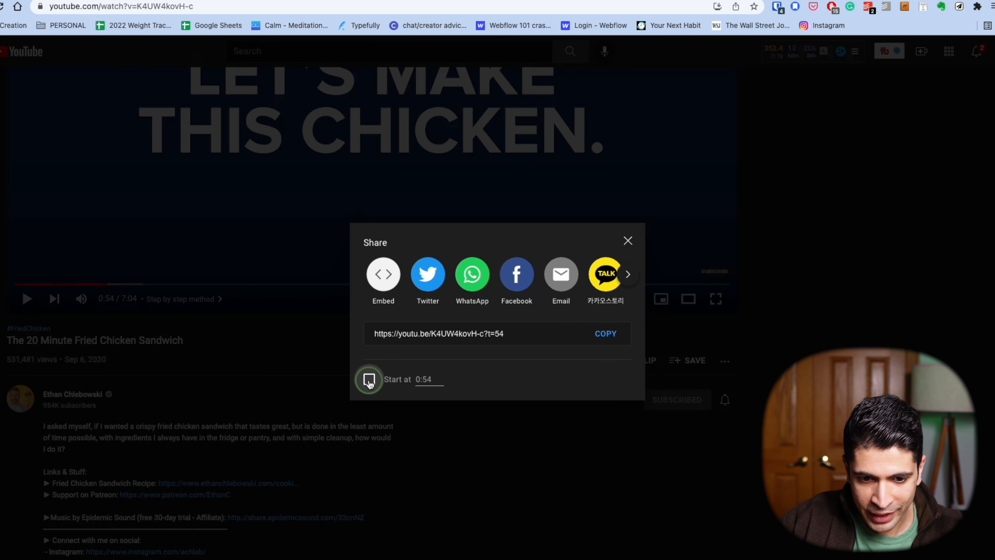
{"action": "left_click", "coordinate": [606, 334]}
Embed the copied video link under the Video heading of the Fried Chicken Sandwich recipe in Notion.
{"action": "left_click", "coordinate": [180, 0]}
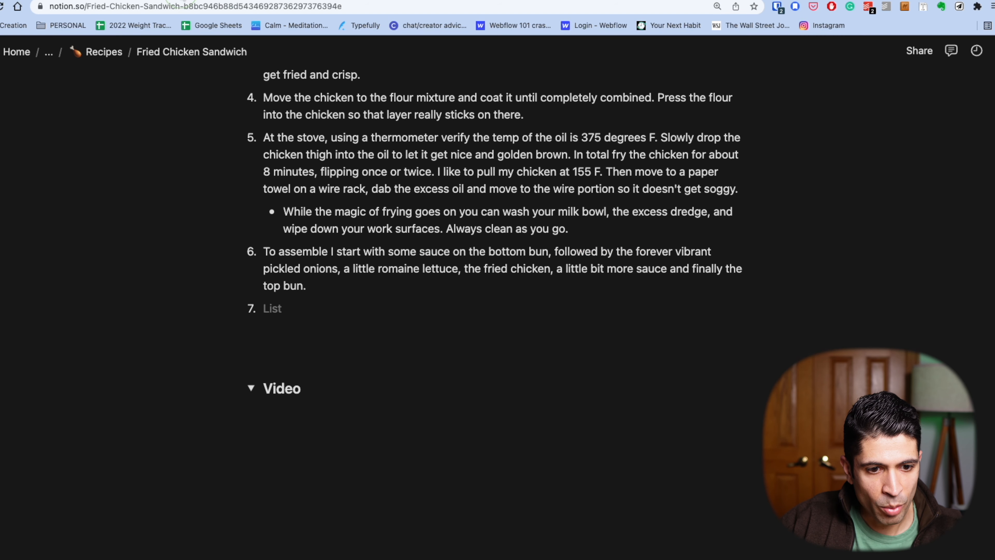
{"action": "left_click", "coordinate": [266, 412]}
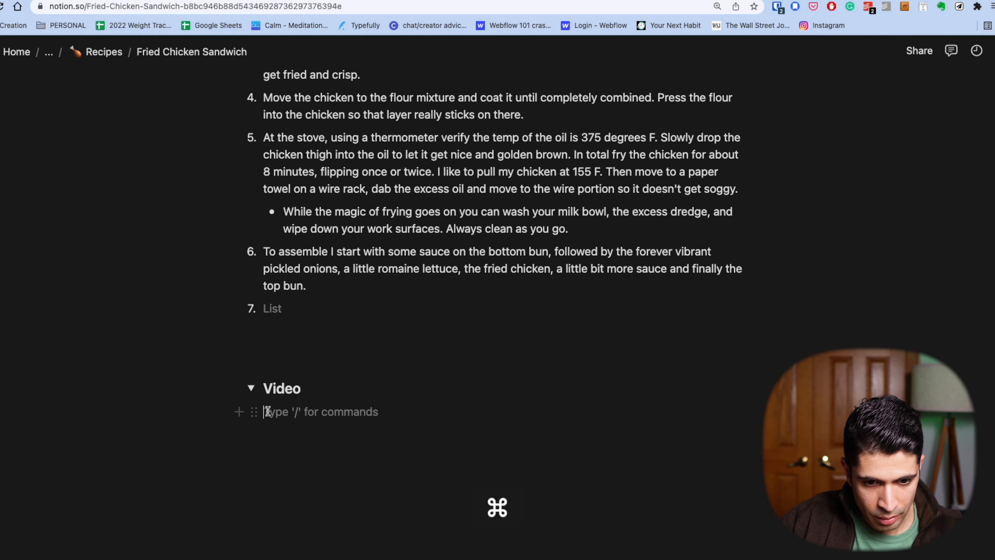
{"action": "key", "text": "super+v"}
{"action": "left_click", "coordinate": [496, 475]}
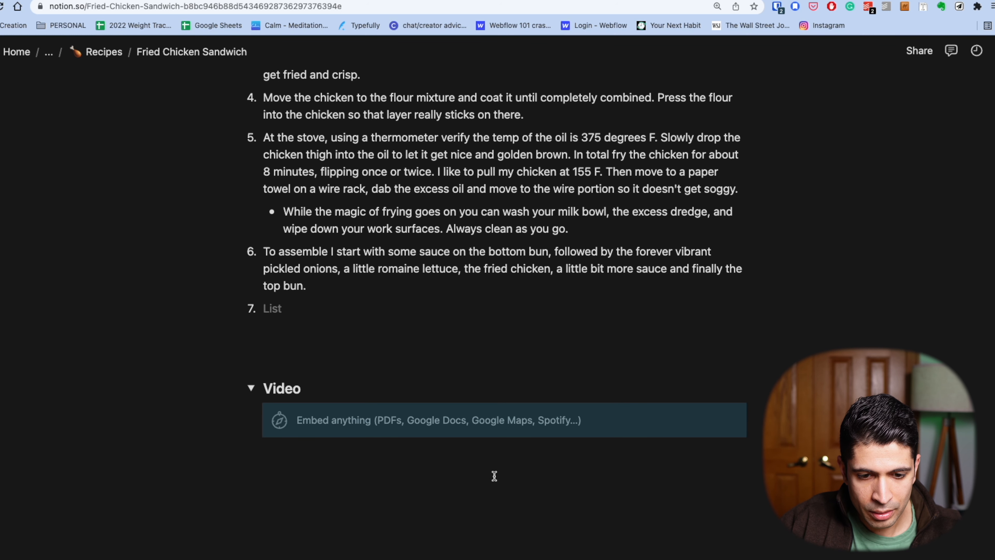
Play the embedded video to check its start point and look back over the recipe's instructional steps.
{"action": "scroll", "coordinate": [429, 359], "scroll_direction": "down", "scroll_amount": 1}
{"action": "scroll", "coordinate": [429, 359], "scroll_direction": "down", "scroll_amount": 3}
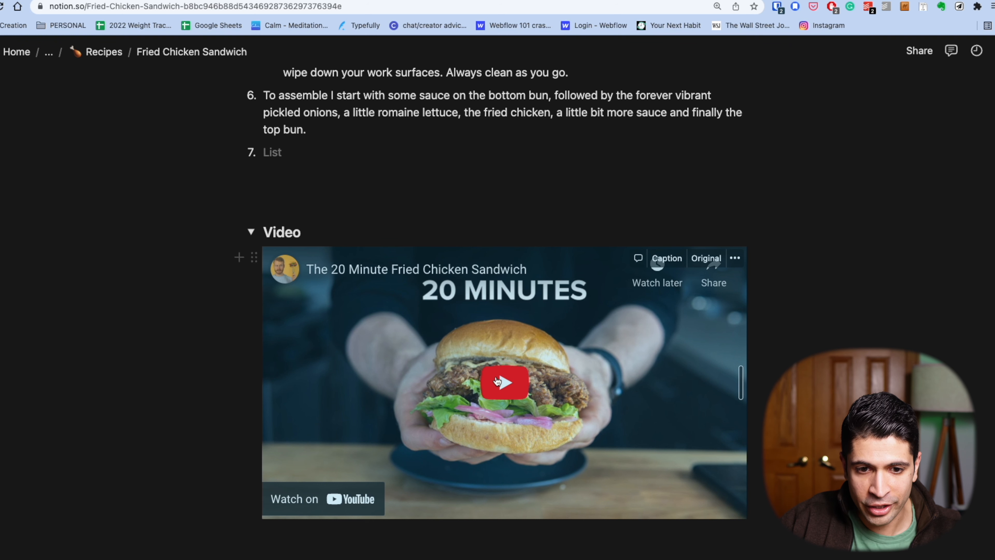
{"action": "left_click", "coordinate": [496, 377]}
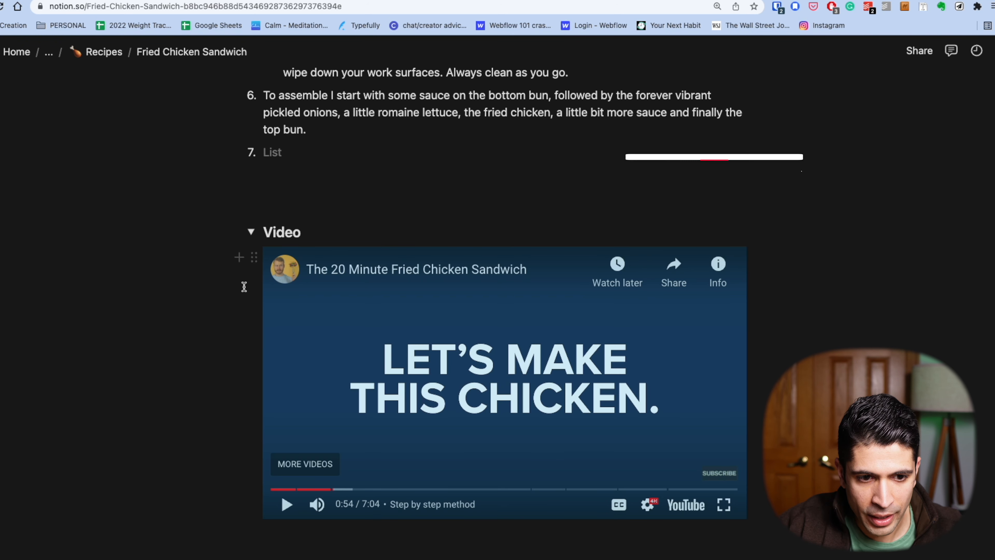
{"action": "scroll", "coordinate": [364, 265], "scroll_direction": "up", "scroll_amount": 10}
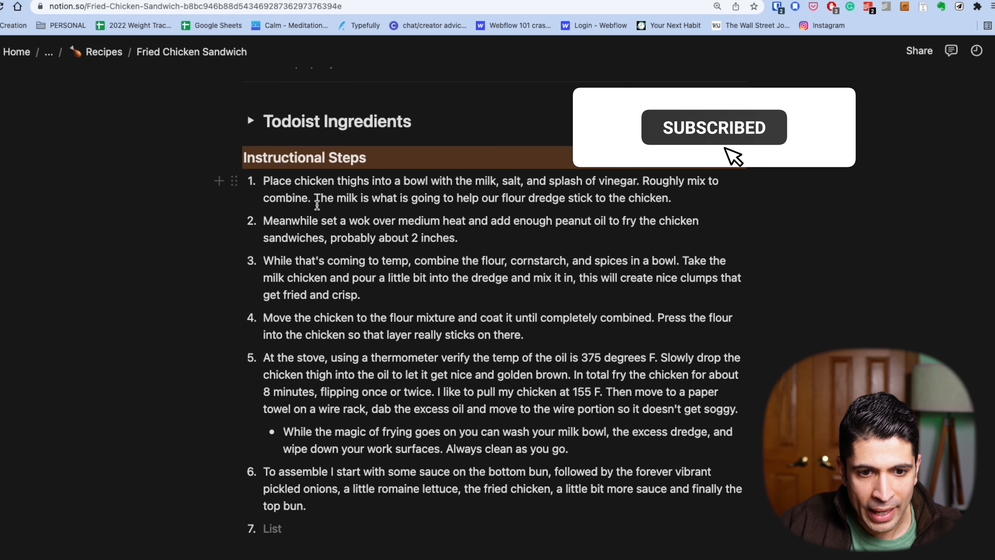
{"action": "scroll", "coordinate": [364, 266], "scroll_direction": "up", "scroll_amount": 8}
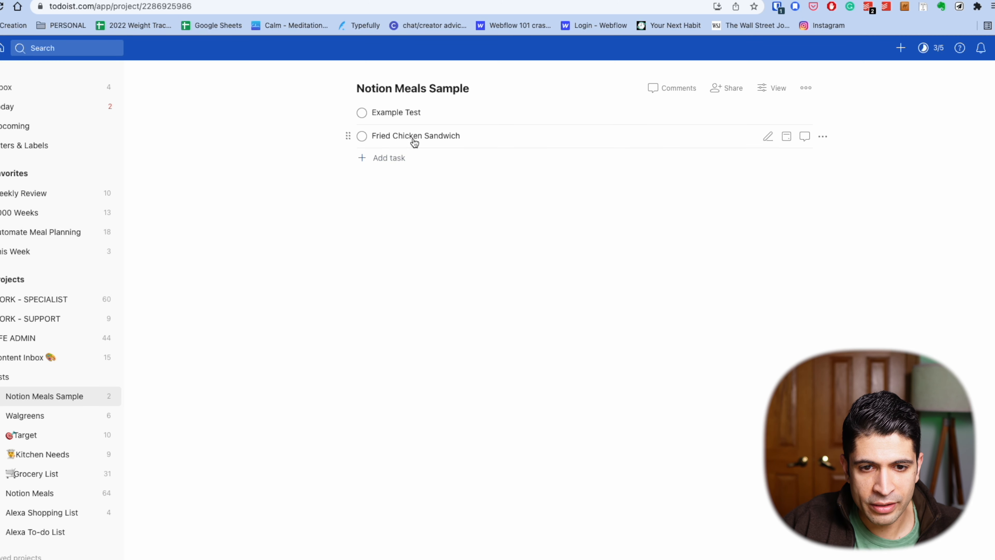
Open the Fried Chicken Sandwich task in Todoist and compare its sub-tasks with the ingredient list on the recipe web page.
{"action": "left_click", "coordinate": [415, 141]}
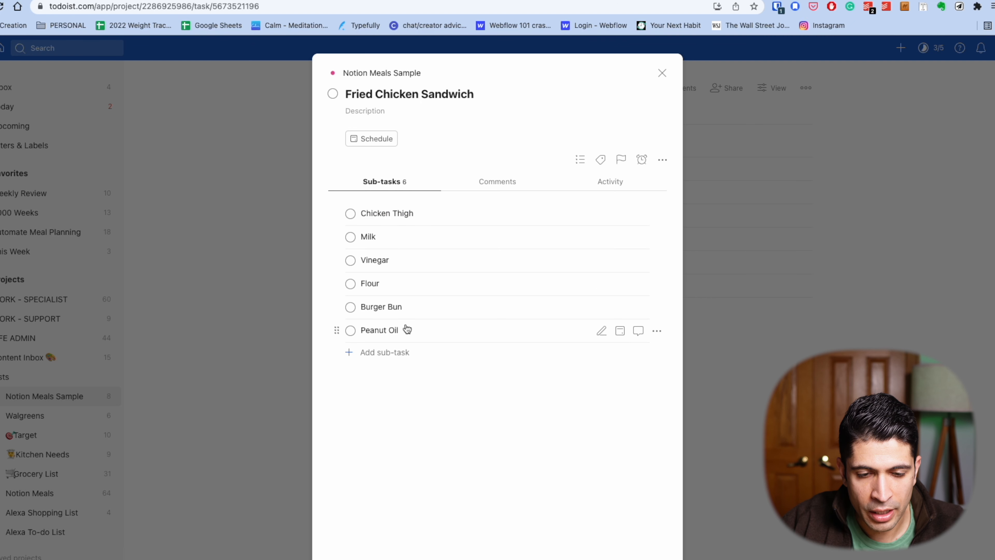
{"action": "left_click", "coordinate": [584, 1]}
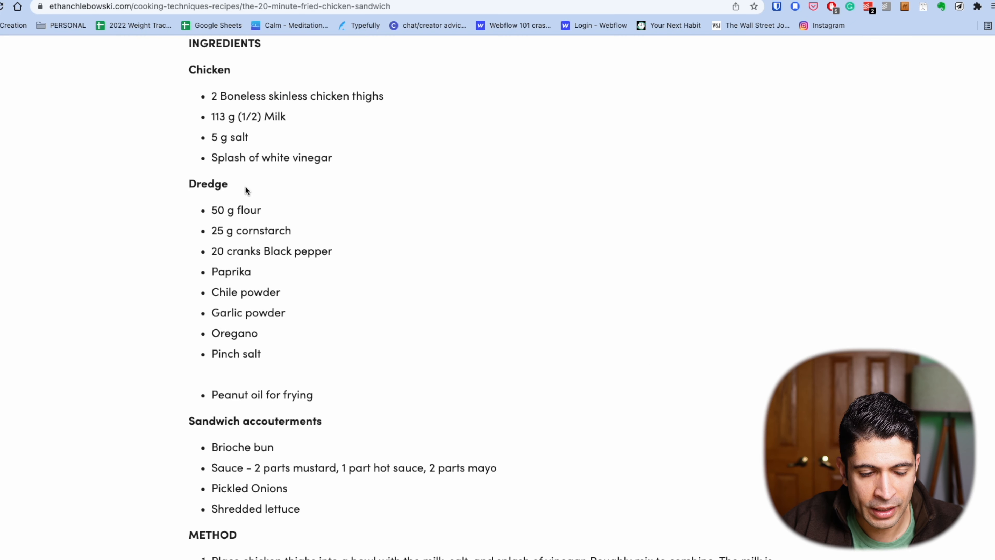
{"action": "scroll", "coordinate": [254, 412], "scroll_direction": "up", "scroll_amount": 1}
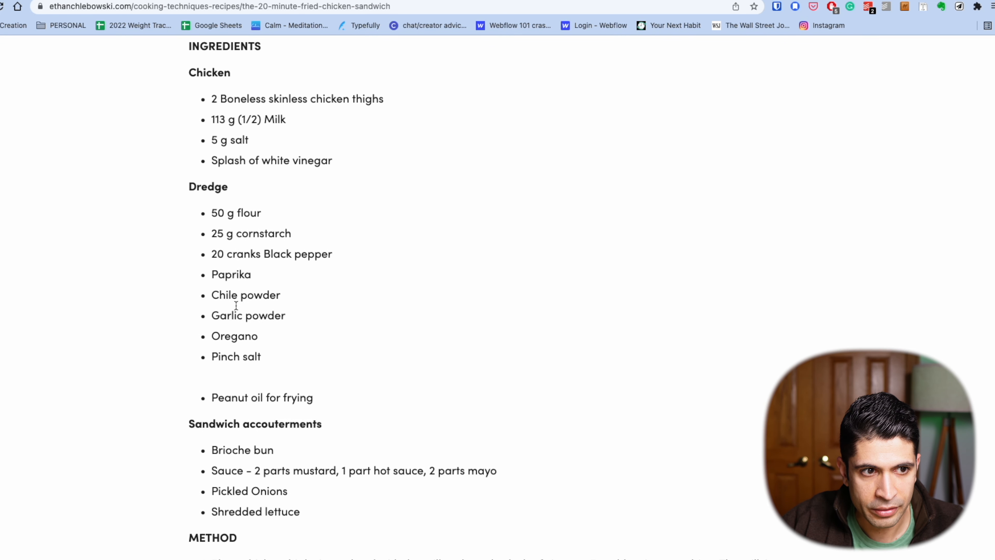
{"action": "key", "text": "ctrl+Tab"}
Schedule the Fried Chicken Sandwich task for Wednesday, March 16.
{"action": "left_click", "coordinate": [347, 137]}
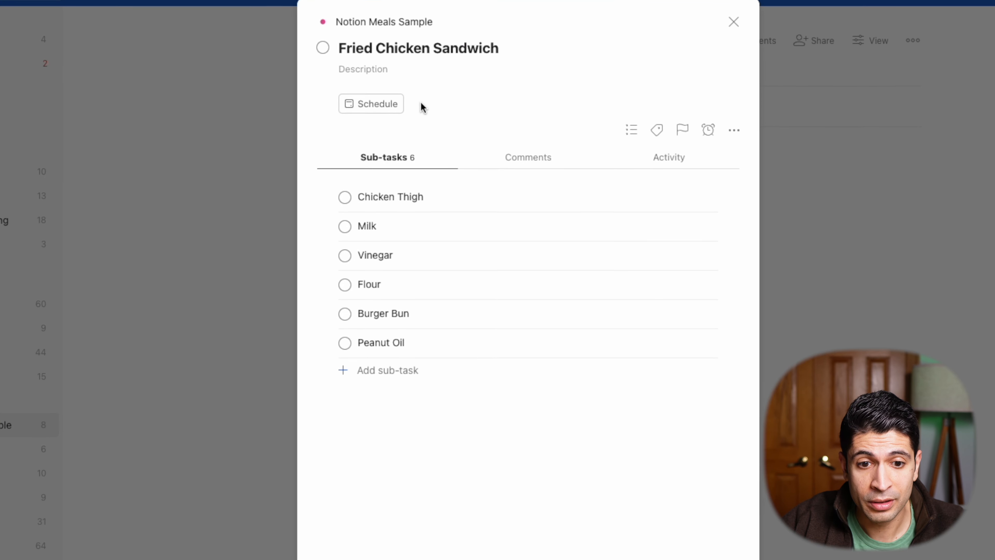
{"action": "left_click", "coordinate": [391, 105]}
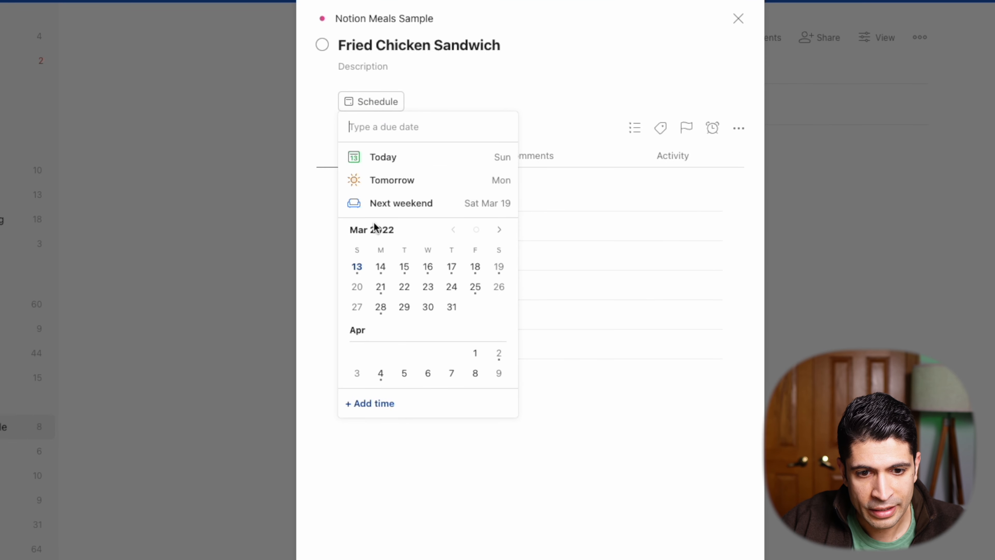
{"action": "left_click", "coordinate": [427, 270]}
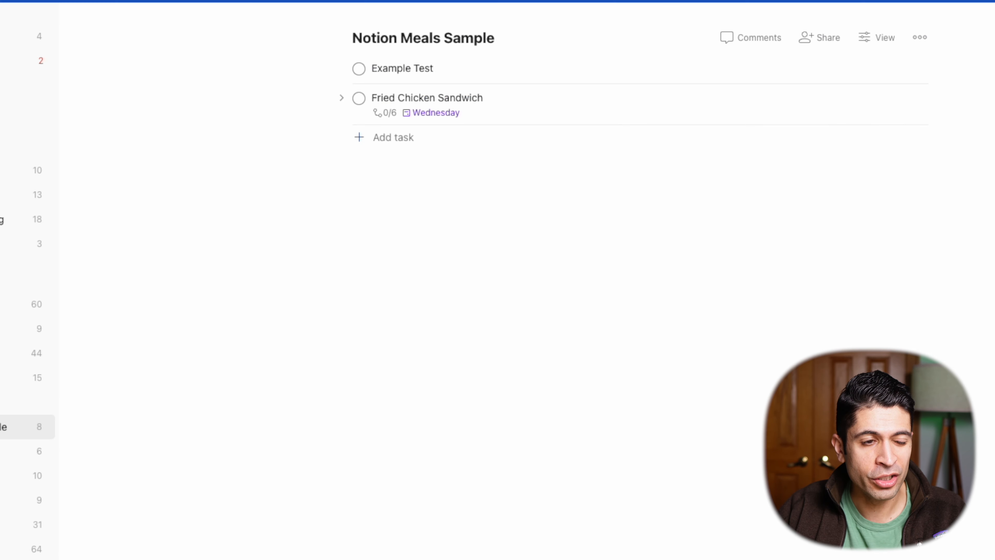
Add a sub-task named Fries to the Fried Chicken Sandwich task and close the task.
{"action": "left_click", "coordinate": [488, 101]}
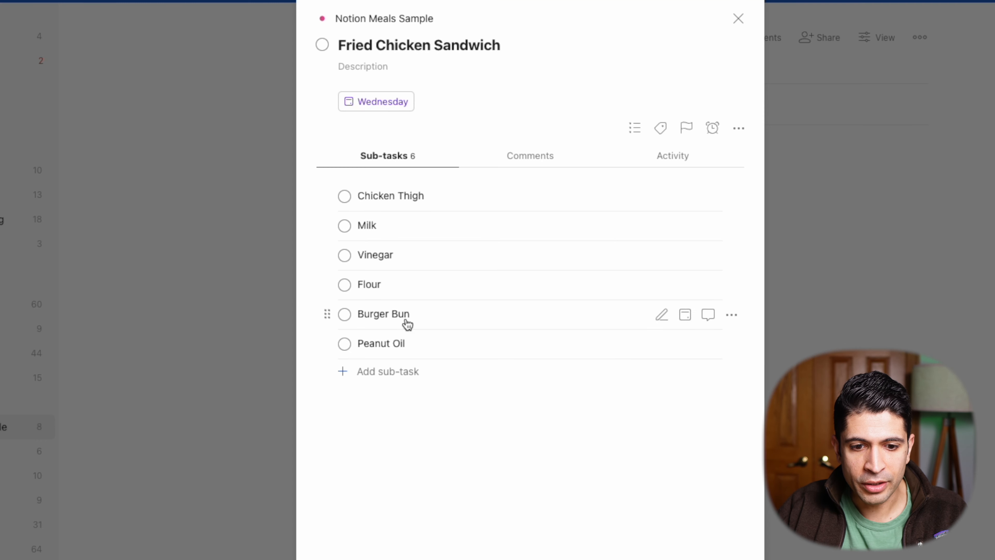
{"action": "left_click", "coordinate": [386, 375]}
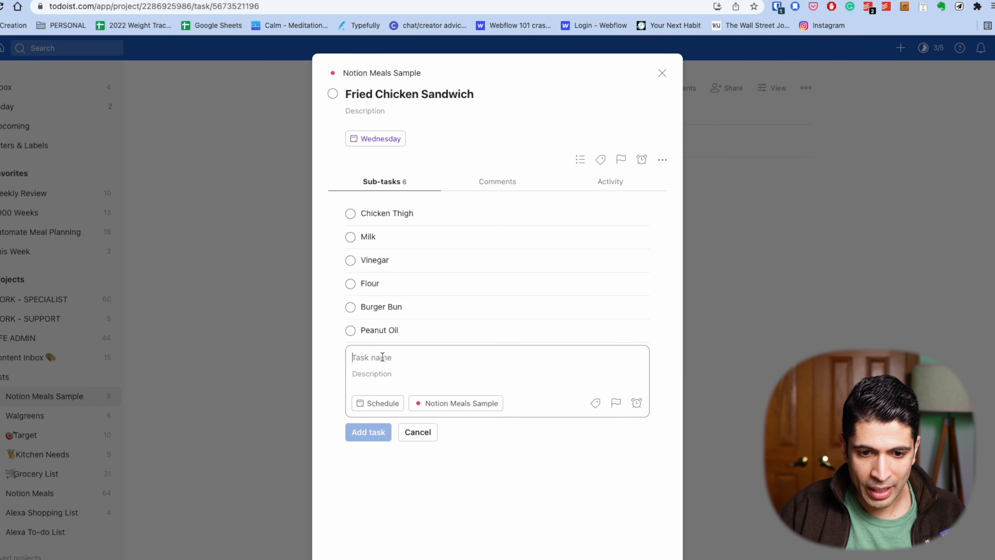
{"action": "type", "text": "Frei"}
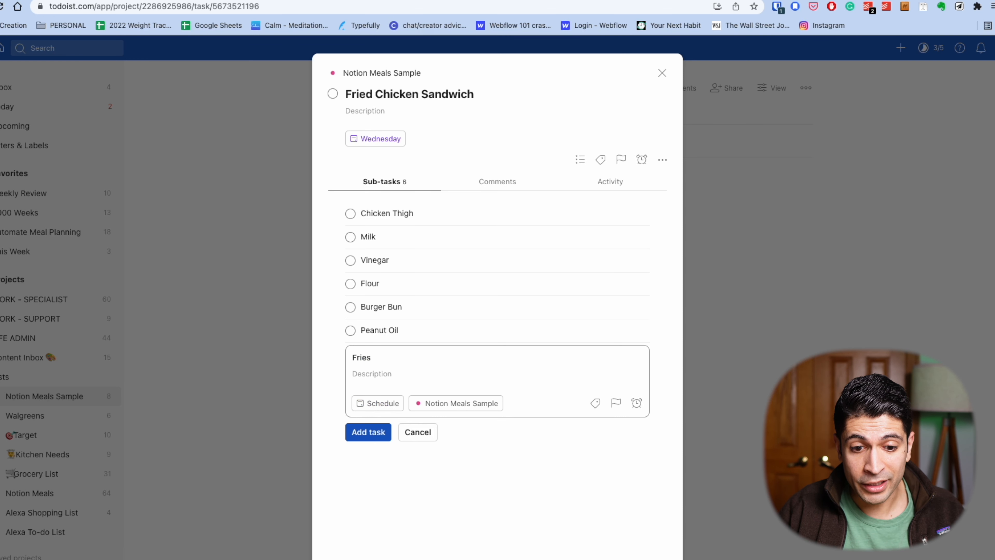
{"action": "key", "text": "Return"}
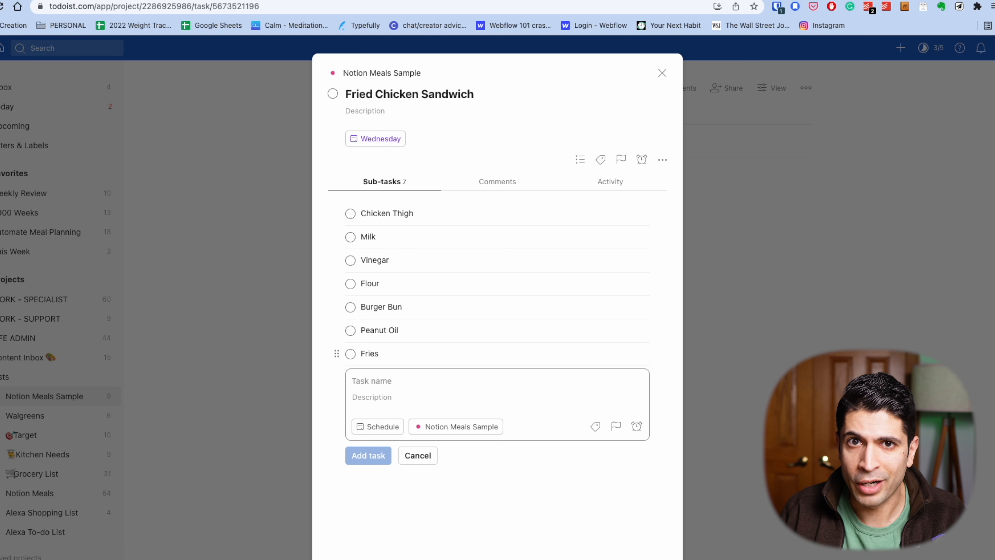
{"action": "key", "text": "Escape"}
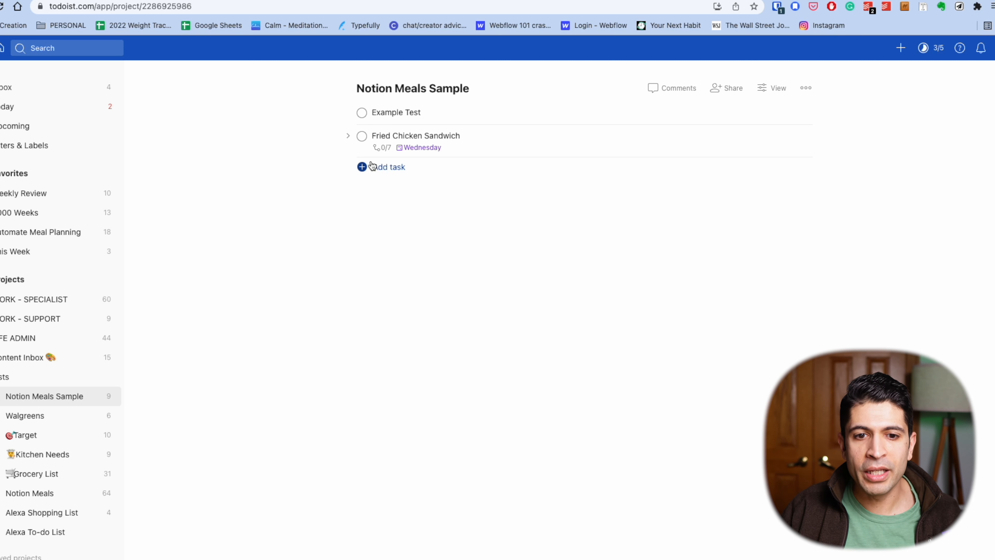
Add a section named Mexican to the Notion Meals Sample project.
{"action": "mouse_move", "coordinate": [400, 192]}
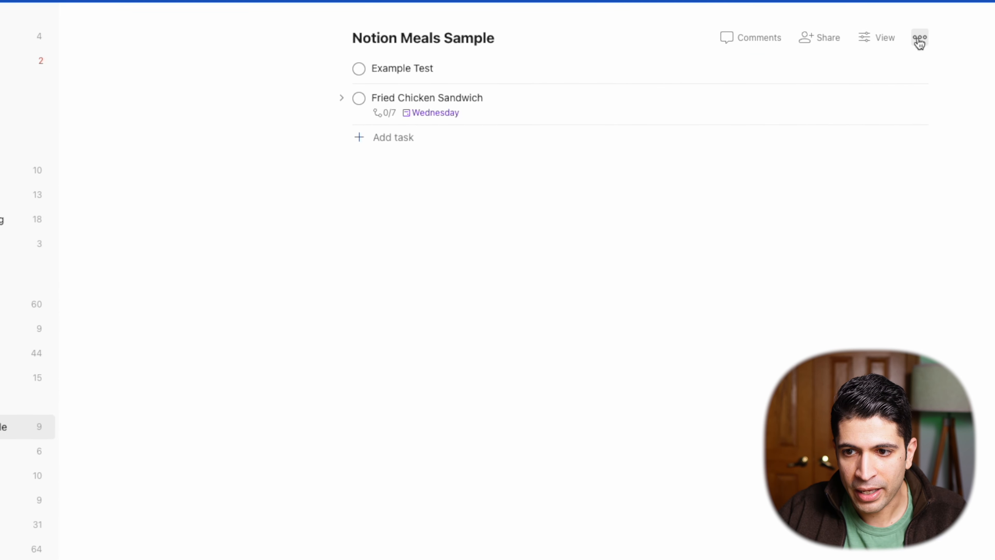
{"action": "left_click", "coordinate": [920, 40]}
{"action": "left_click", "coordinate": [899, 94]}
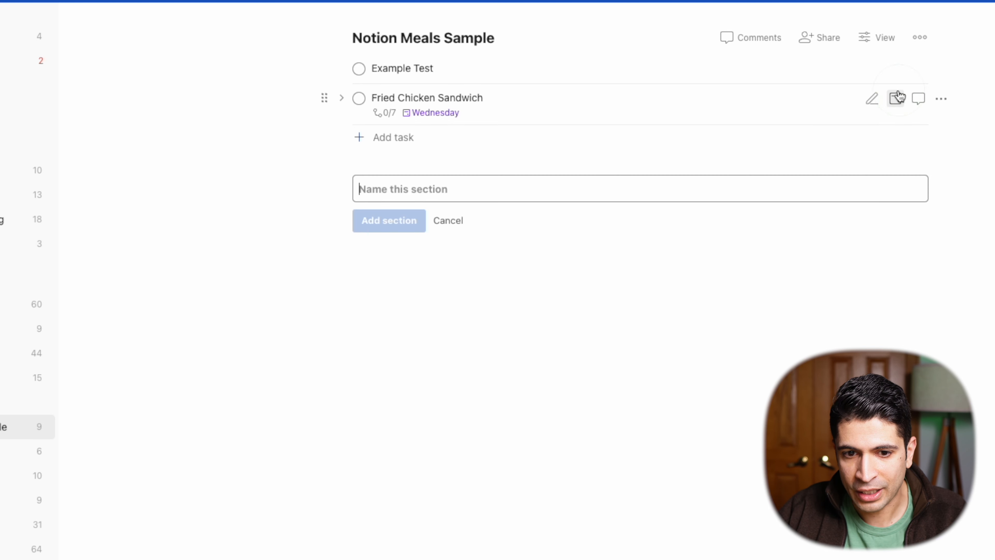
{"action": "type", "text": "Mexi"}
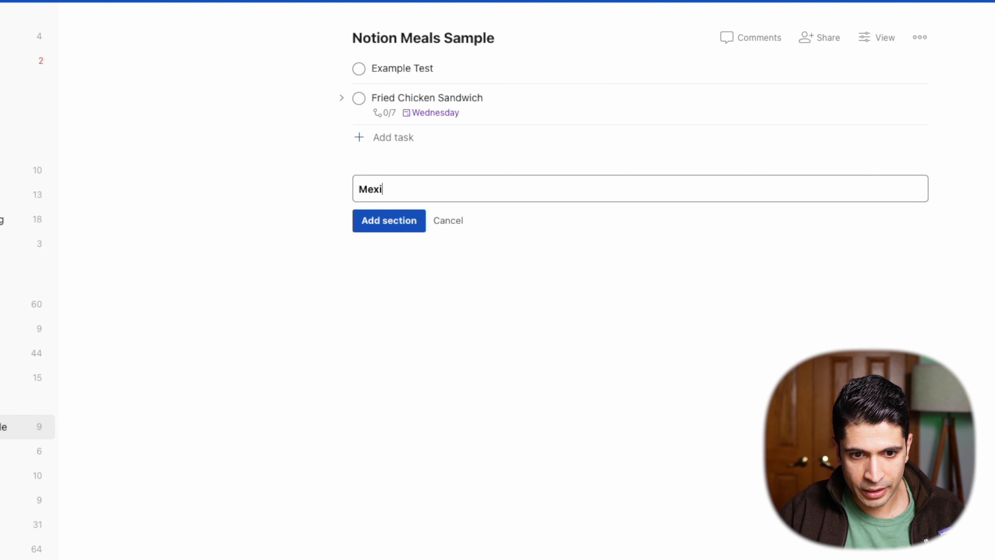
{"action": "key", "text": "Return"}
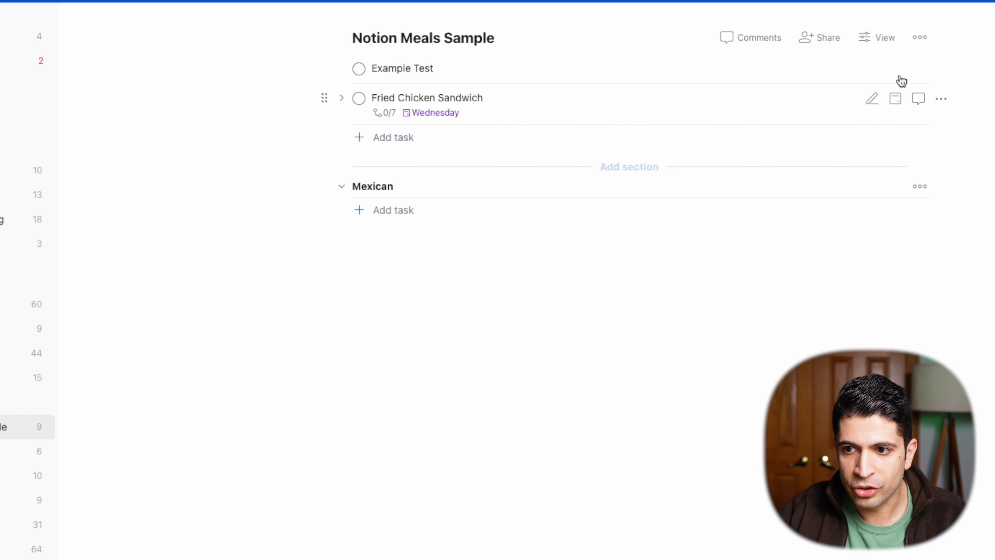
Display the project as a Board and move the Fried Chicken Sandwich task into the Mexican section.
{"action": "left_click", "coordinate": [865, 40]}
{"action": "left_click", "coordinate": [821, 85]}
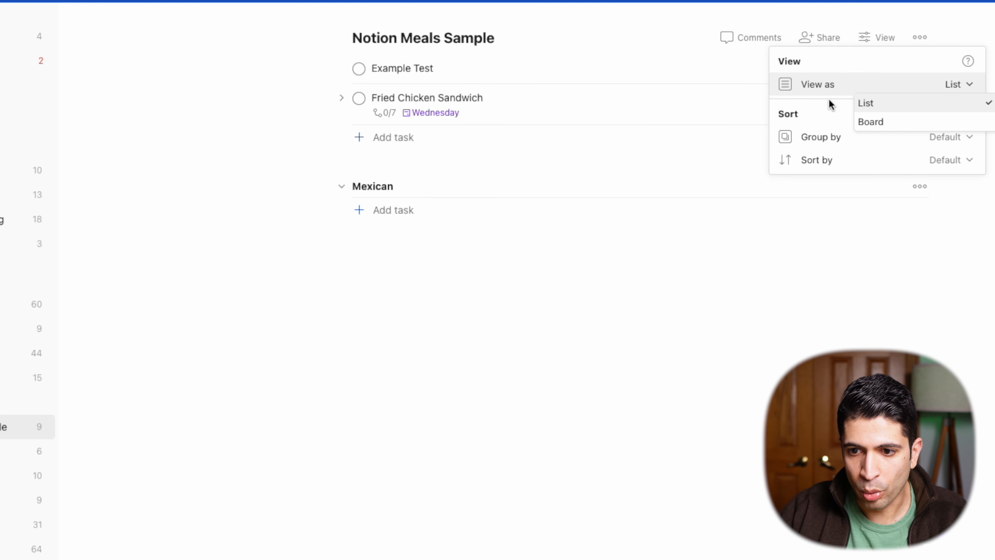
{"action": "left_click", "coordinate": [867, 122]}
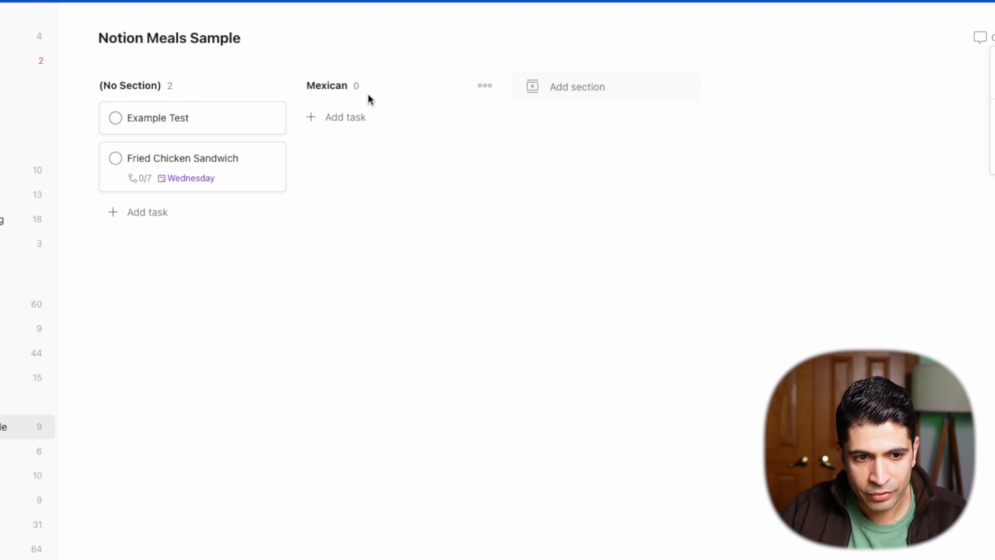
{"action": "left_click_drag", "start_coordinate": [198, 158], "coordinate": [384, 120]}
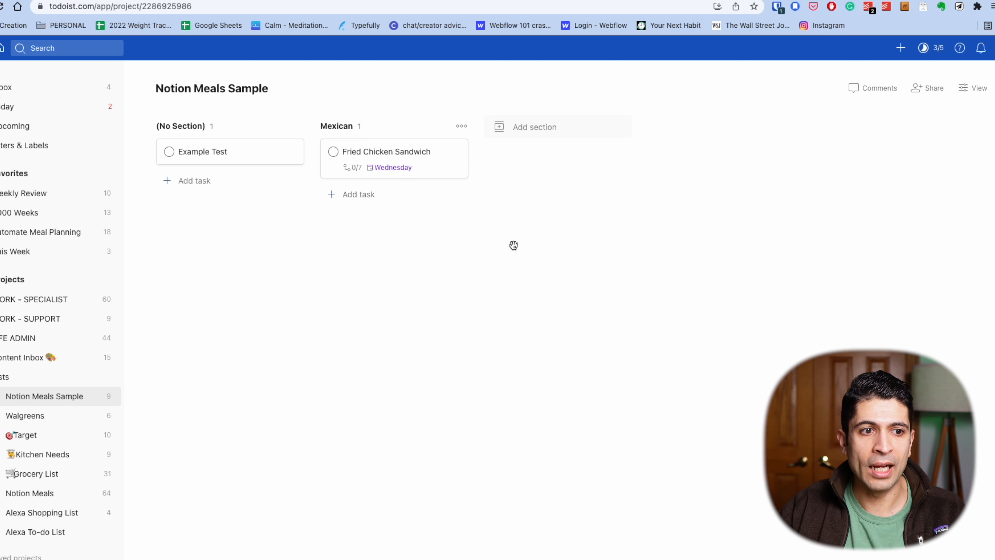
Switch to Google Calendar and move the Fried Chicken Sandwich event to Friday, March 18.
{"action": "key", "text": "ctrl+Tab"}
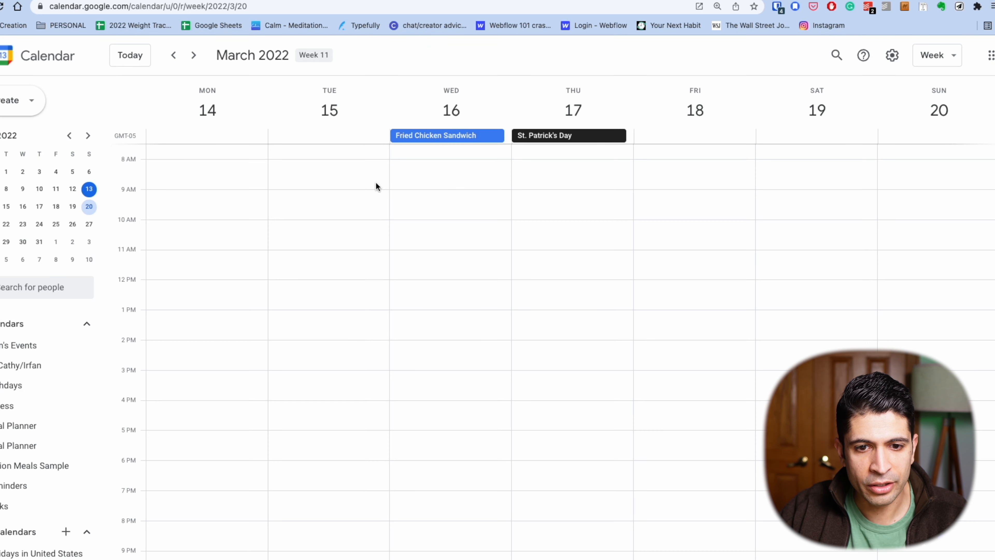
{"action": "left_click_drag", "start_coordinate": [433, 138], "coordinate": [673, 165]}
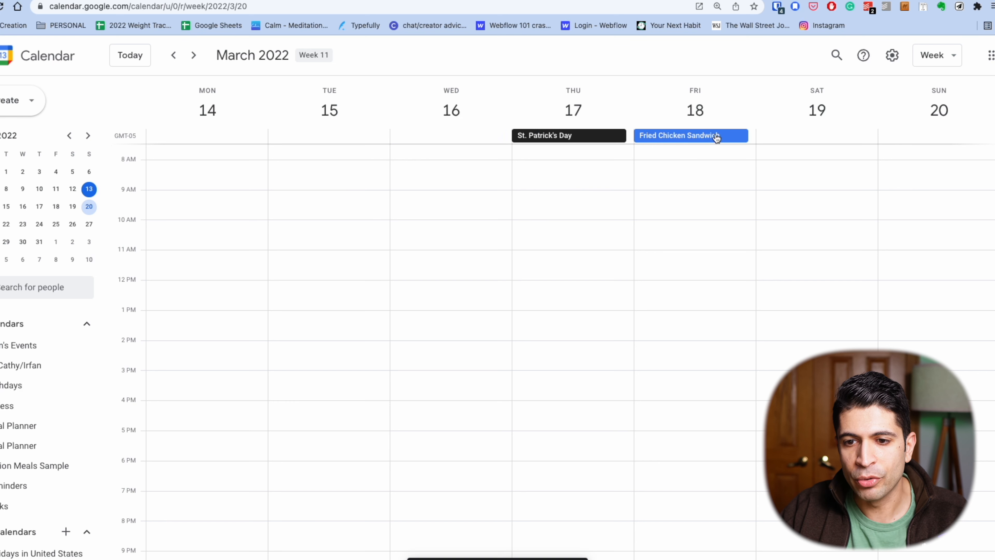
{"action": "key", "text": "ctrl+shift+Tab"}
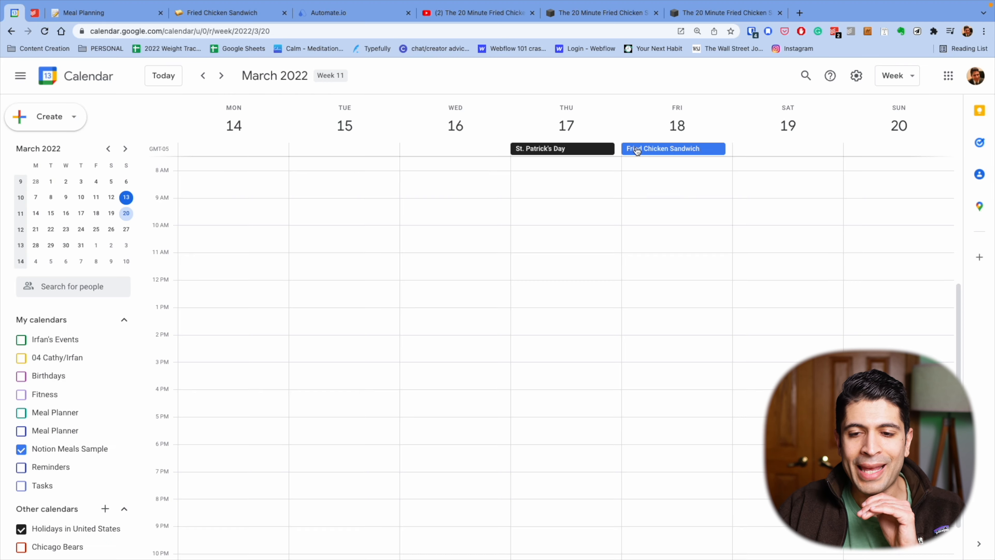
Look at the Fried Chicken Sandwich event's details and the options of the Notion Meals Sample calendar.
{"action": "left_click", "coordinate": [636, 151]}
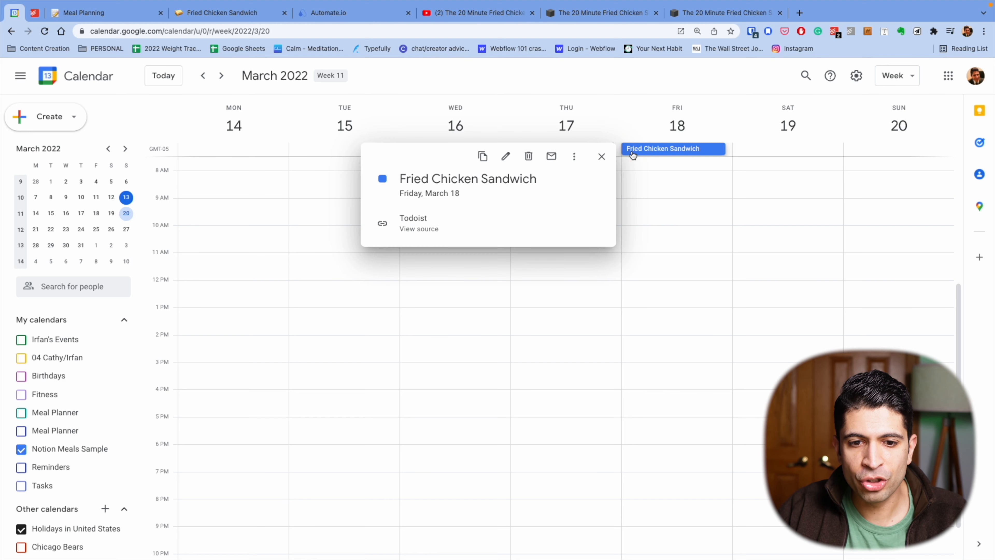
{"action": "left_click", "coordinate": [532, 298]}
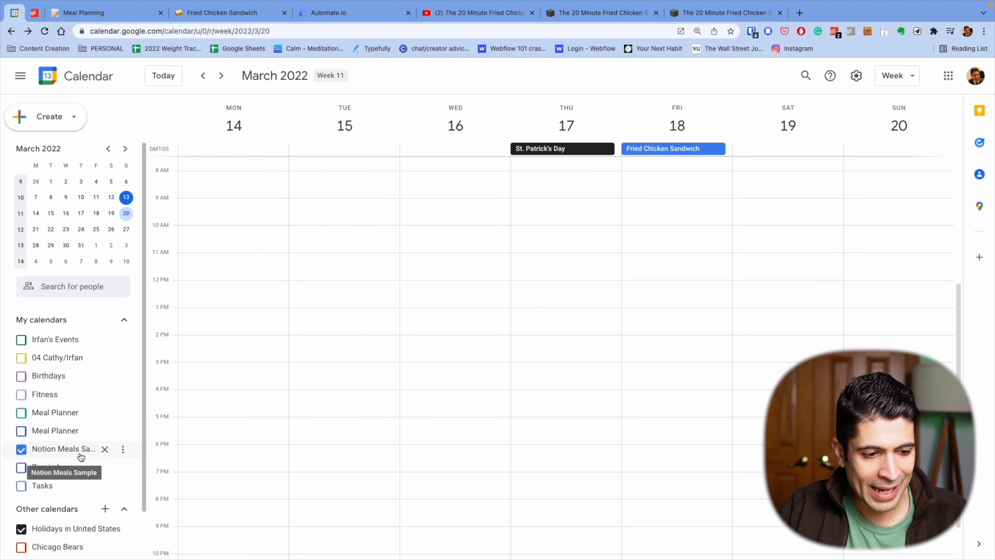
{"action": "left_click", "coordinate": [122, 450]}
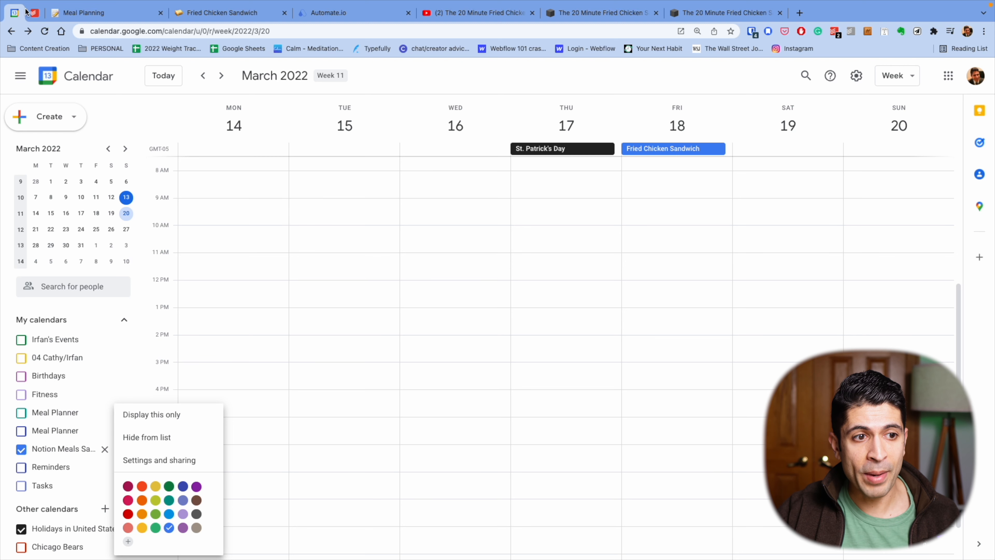
Switch to Todoist and remove the due date from the Fried Chicken Sandwich task.
{"action": "left_click", "coordinate": [34, 13]}
{"action": "left_click", "coordinate": [386, 162]}
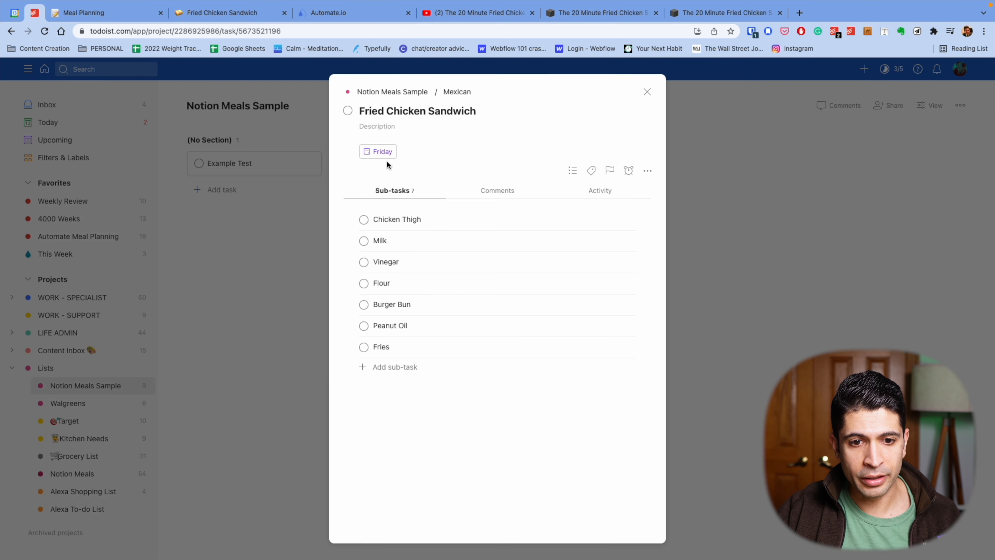
{"action": "left_click", "coordinate": [382, 151]}
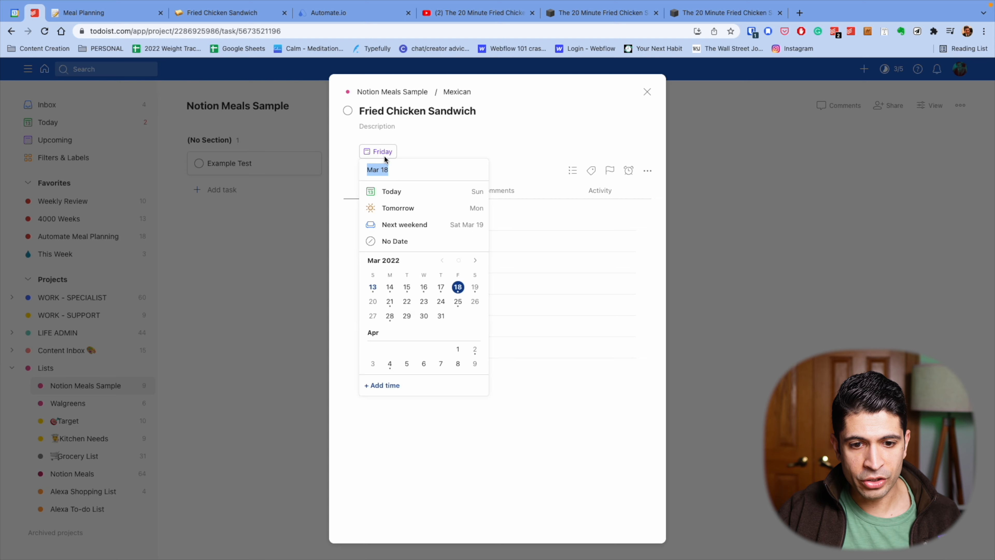
{"action": "left_click", "coordinate": [386, 241]}
Make the Fried Chicken Sandwich task recur "every wednesday 1st of the month", save it and close the task.
{"action": "left_click", "coordinate": [490, 109]}
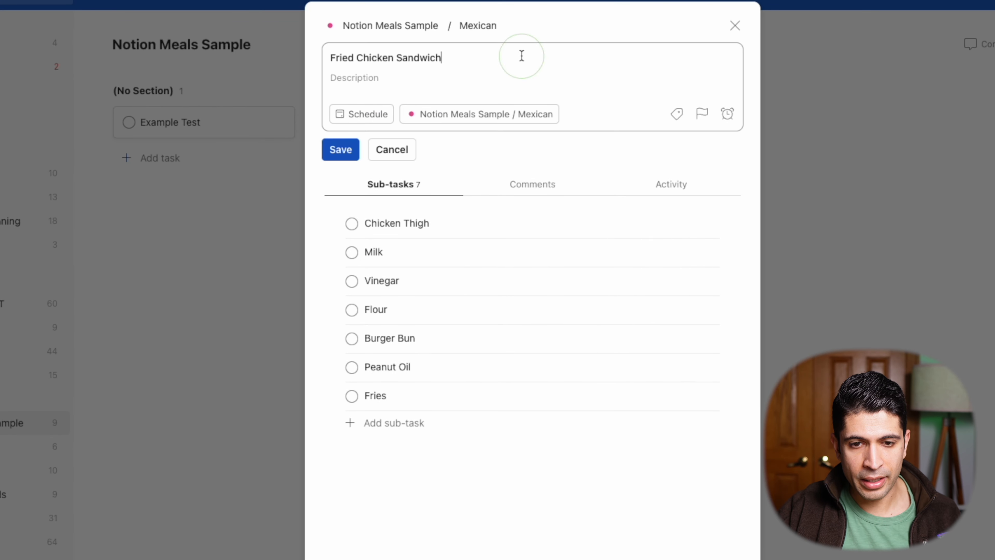
{"action": "type", "text": "every"}
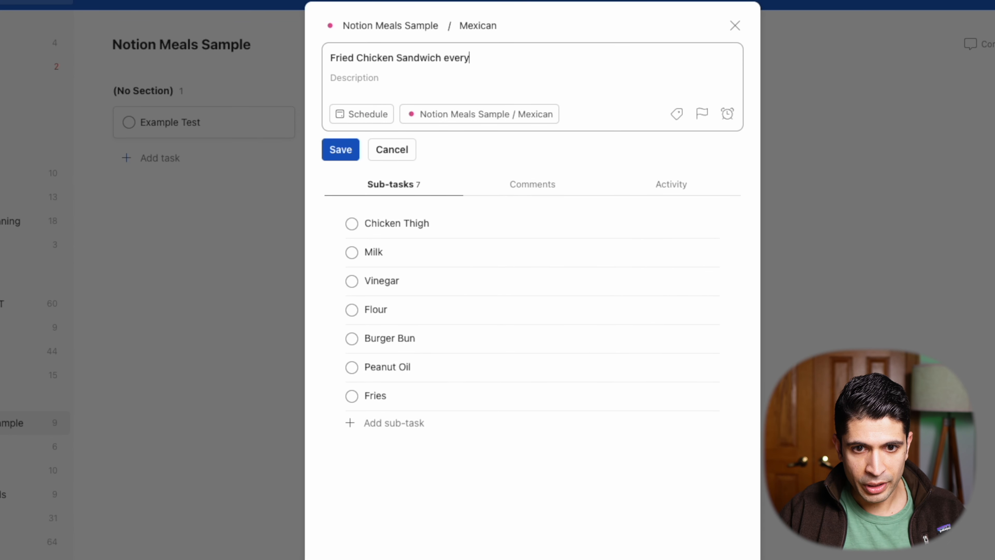
{"action": "type", "text": " wednesd"}
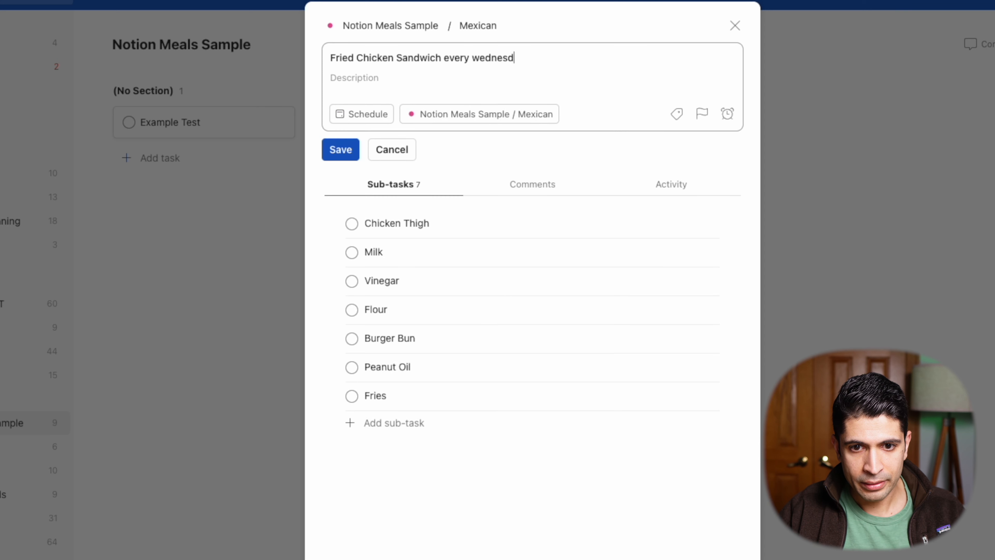
{"action": "type", "text": "ay 1st of the month"}
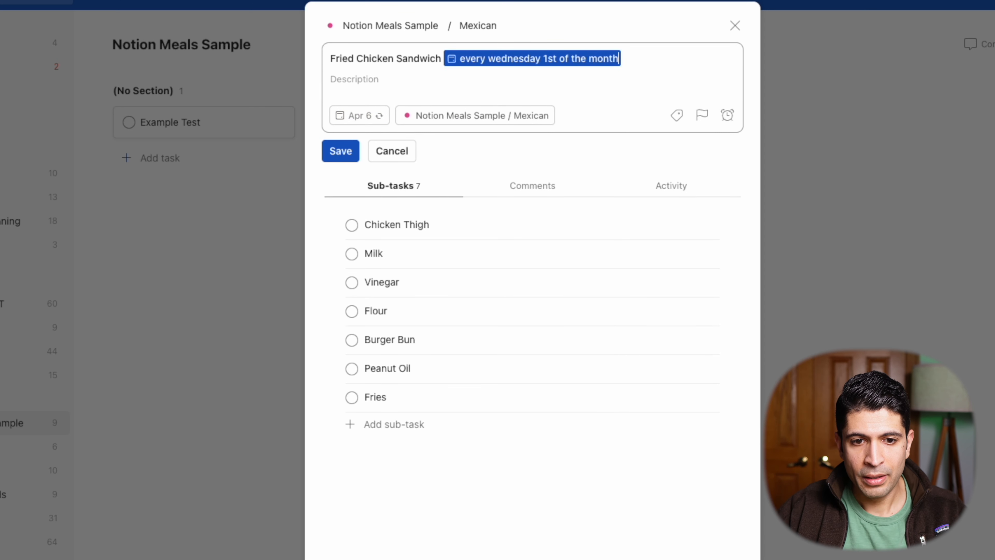
{"action": "left_click", "coordinate": [354, 153]}
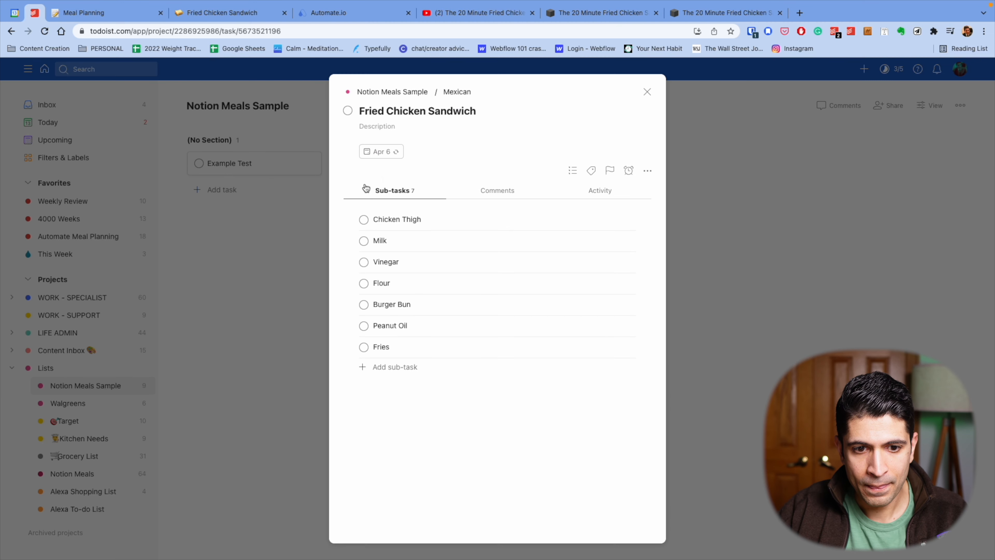
{"action": "left_click", "coordinate": [259, 262]}
Examine the recurring Fried Chicken Sandwich event in Google Calendar's month view from April to June 2022, and return to Todoist.
{"action": "left_click", "coordinate": [9, 15]}
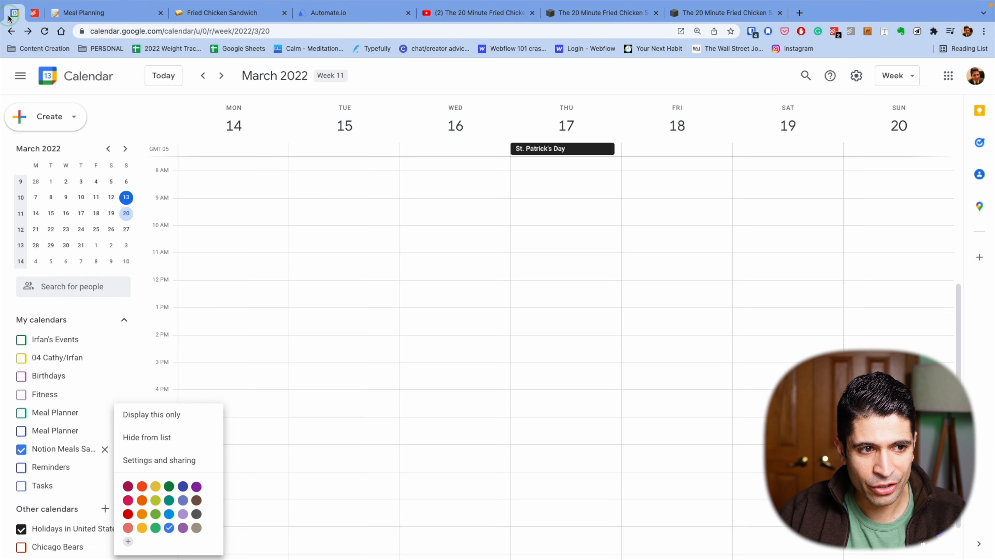
{"action": "left_click", "coordinate": [221, 75]}
{"action": "key", "text": "m"}
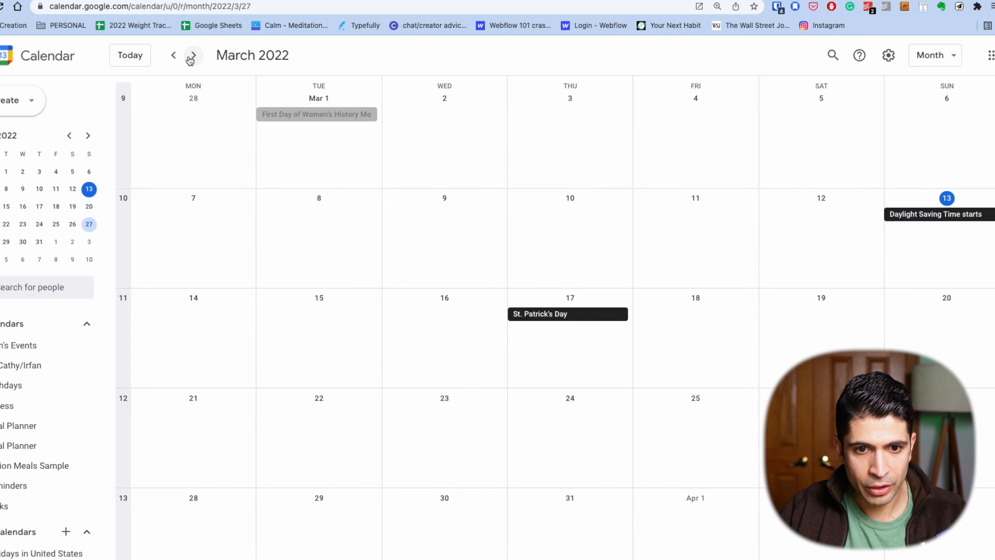
{"action": "left_click", "coordinate": [191, 58]}
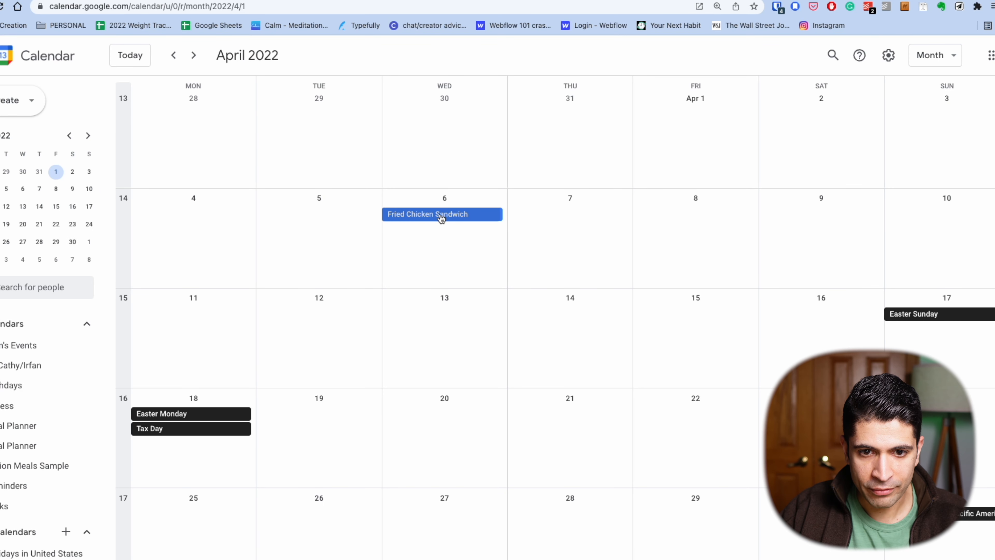
{"action": "left_click", "coordinate": [194, 56]}
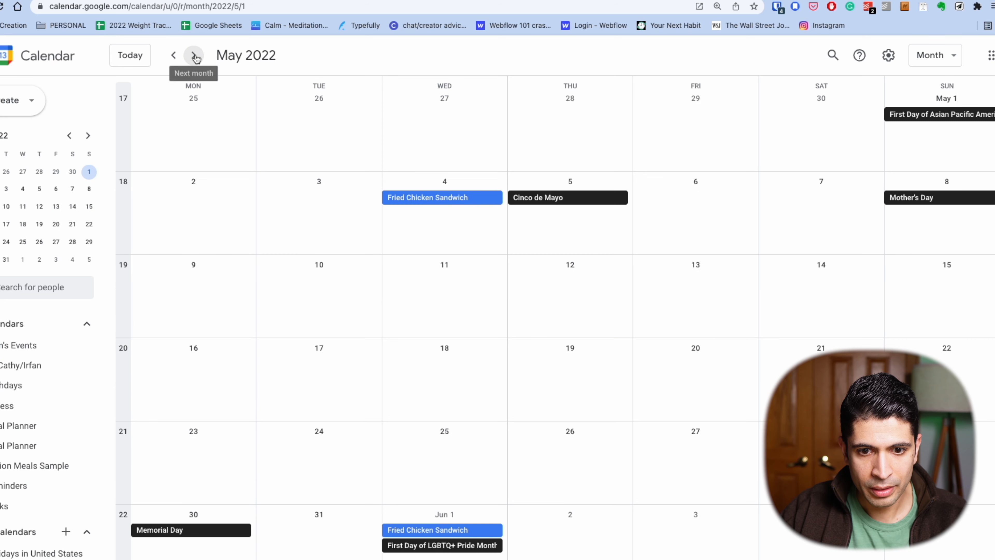
{"action": "left_click", "coordinate": [201, 59]}
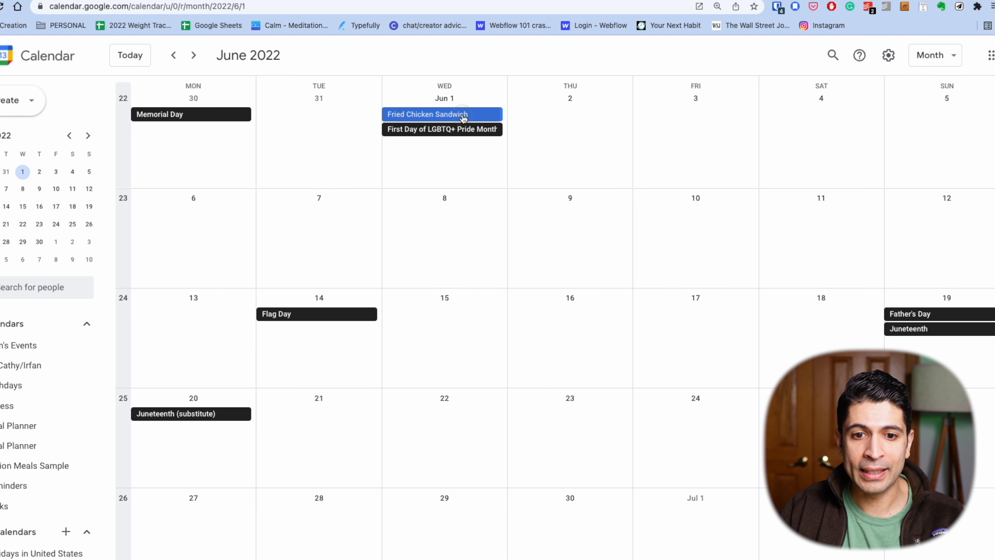
{"action": "left_click", "coordinate": [483, 116]}
{"action": "left_click", "coordinate": [461, 183]}
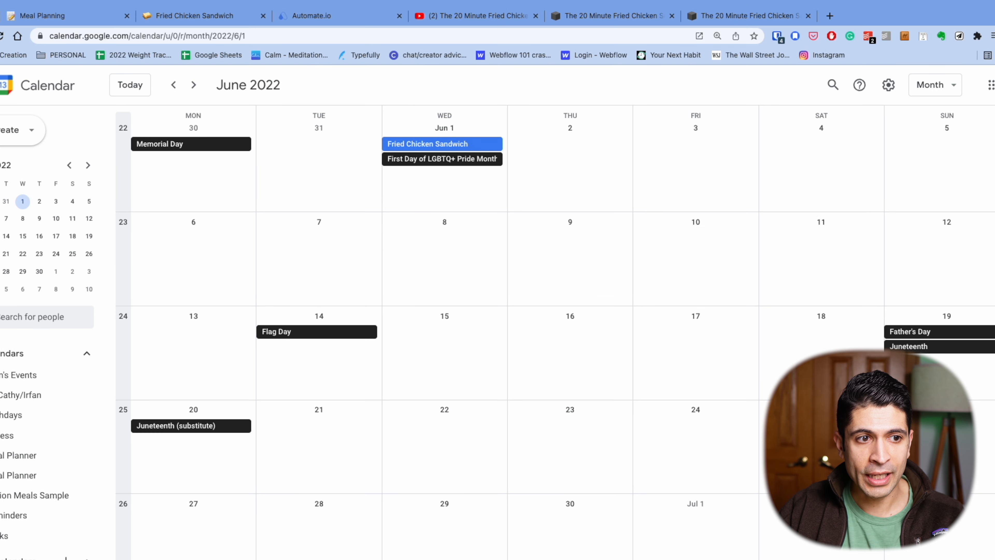
{"action": "key", "text": "ctrl+Tab"}
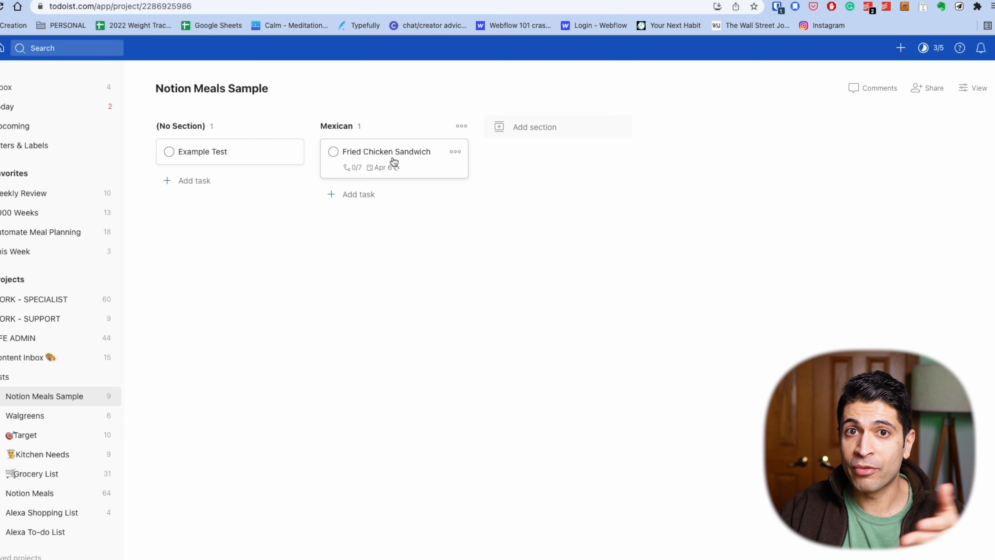